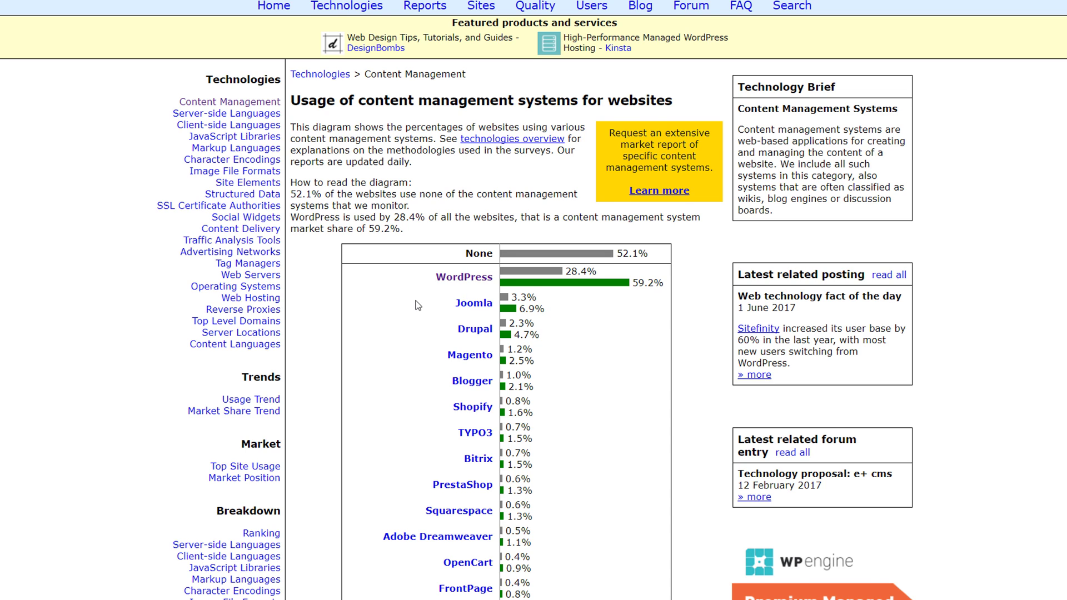
# Scroll through the W3Techs CMS usage chart showing WordPress at 28.4% of websites.
pyautogui.scroll(-10, 418, 305)
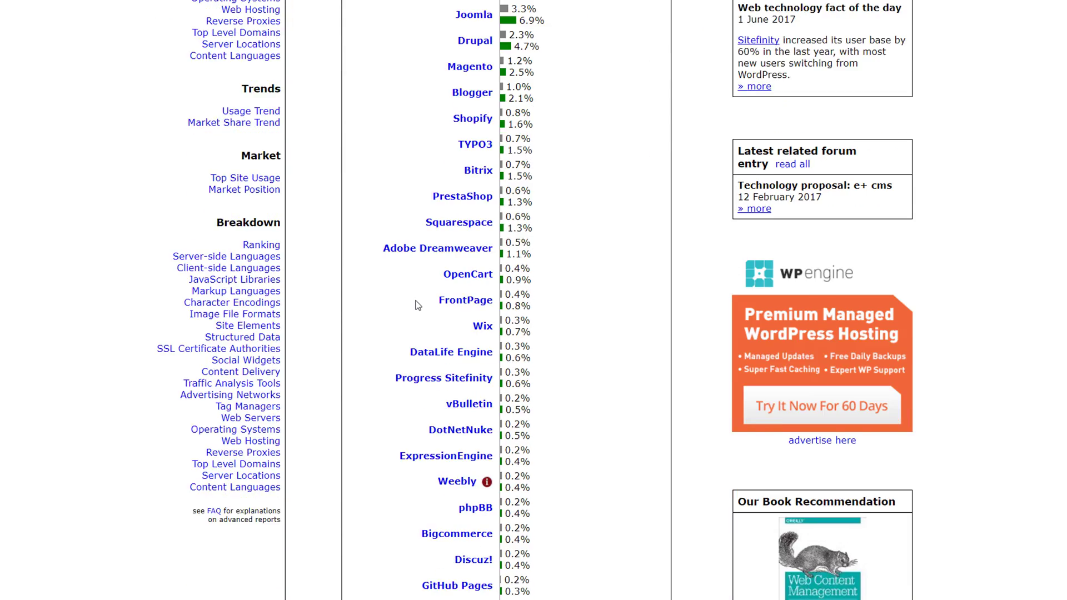
pyautogui.scroll(-7, 418, 305)
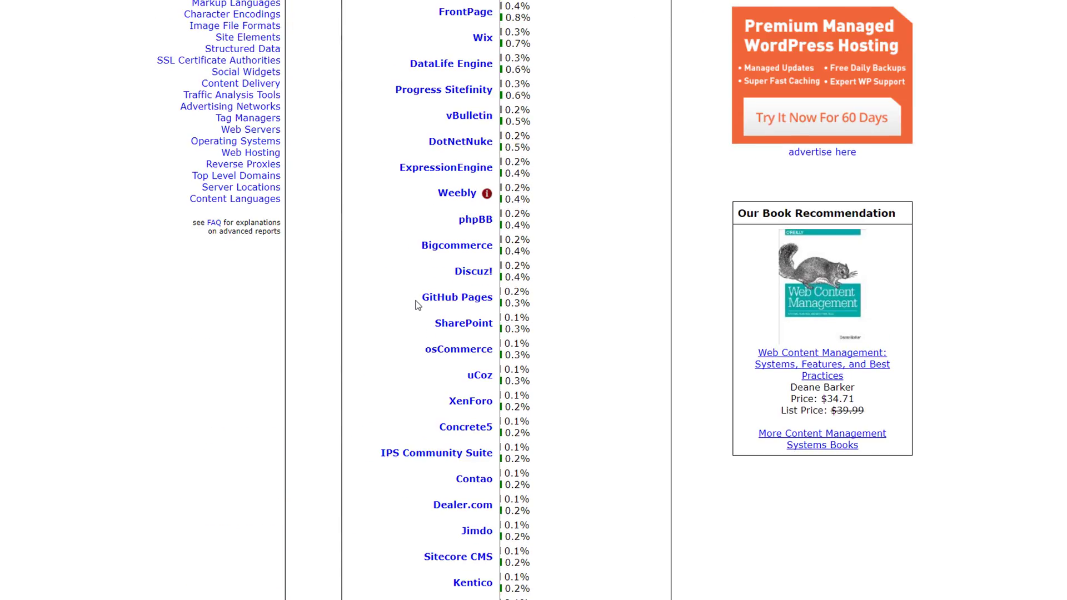
pyautogui.scroll(10, 418, 305)
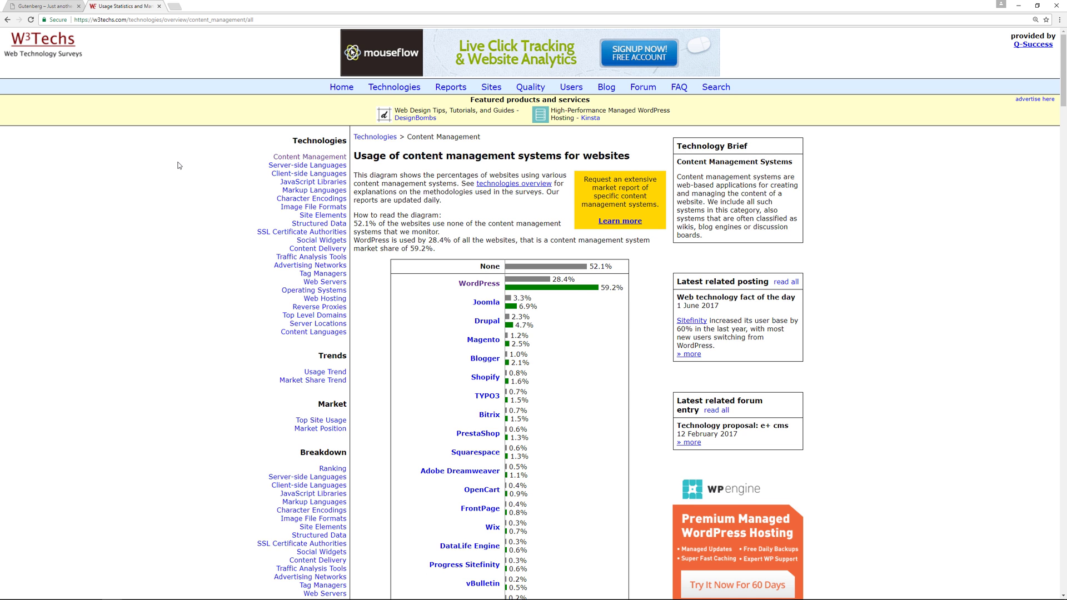
# Switch to the local Gutenberg site and open its WordPress admin dashboard.
pyautogui.click(34, 7)
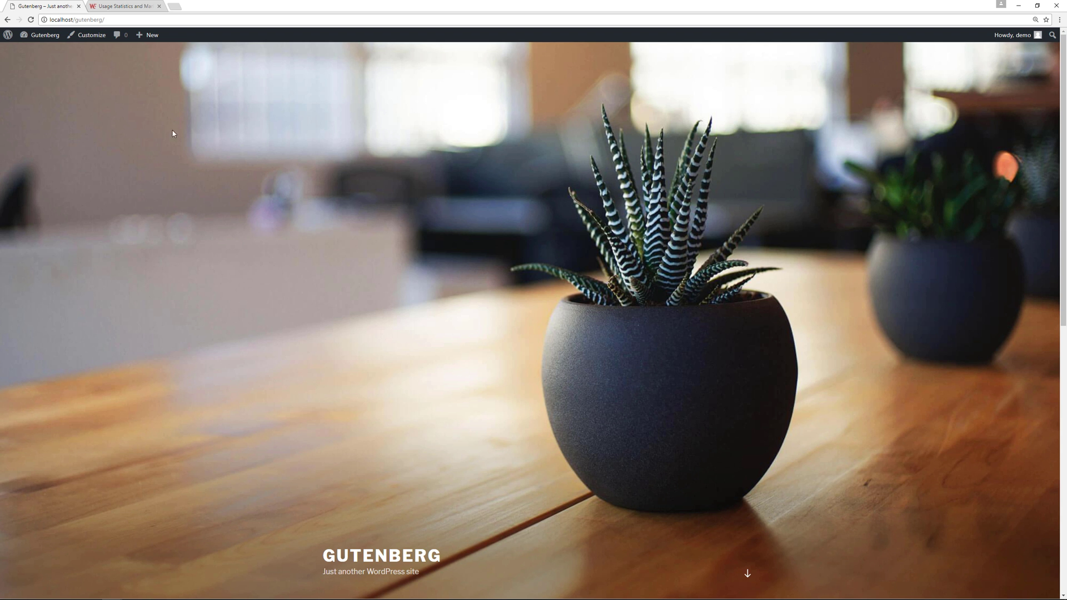
pyautogui.click(41, 49)
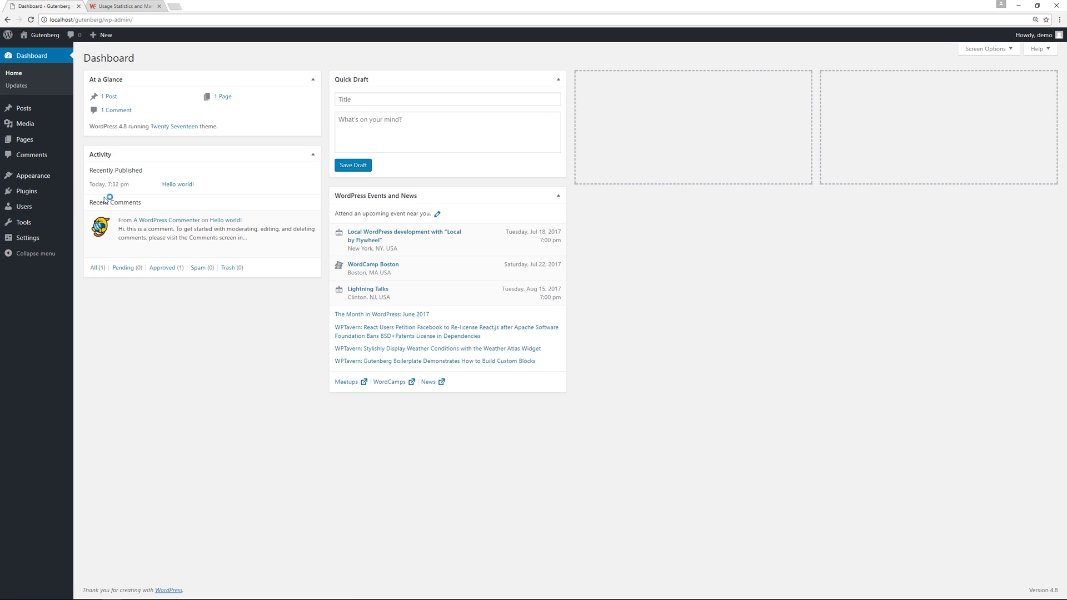
pyautogui.moveTo(29, 199)
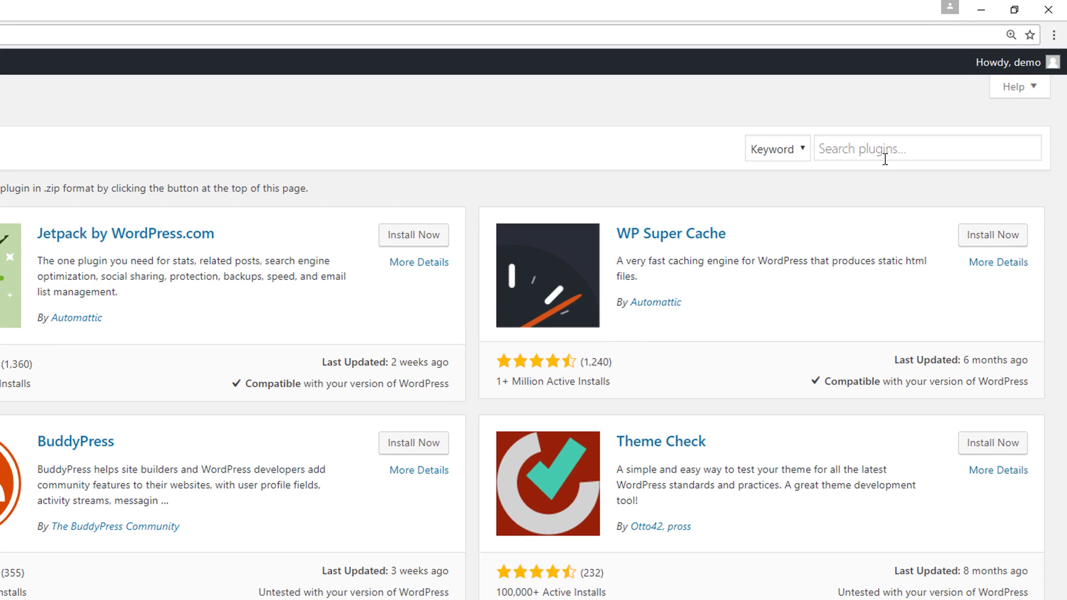
# Search the plugin directory for 'gutenberg' and view the plugin's details.
pyautogui.click(884, 142)
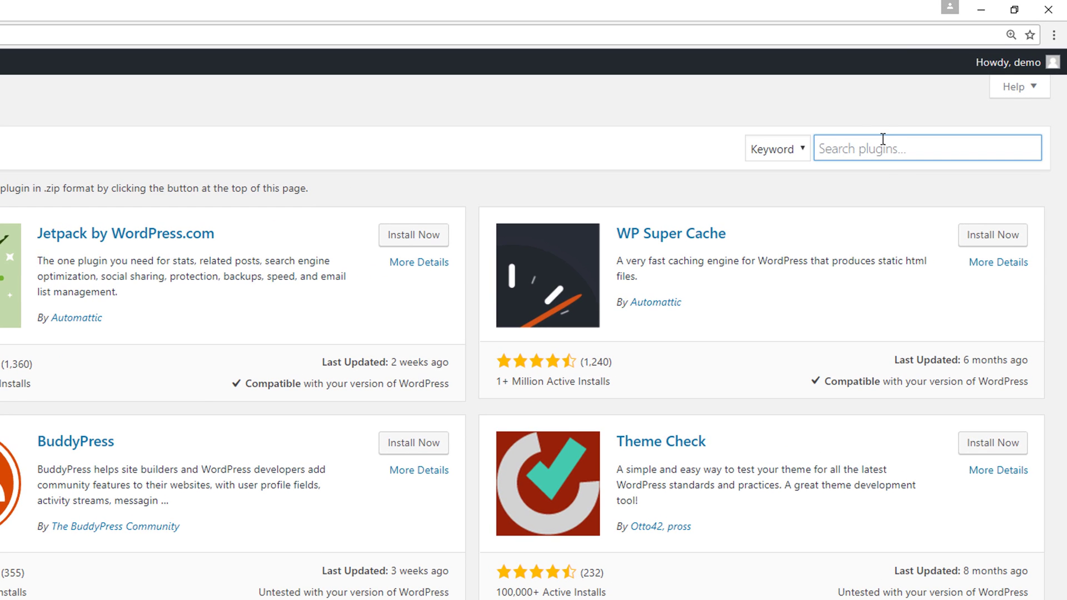
pyautogui.write('gutenberg')
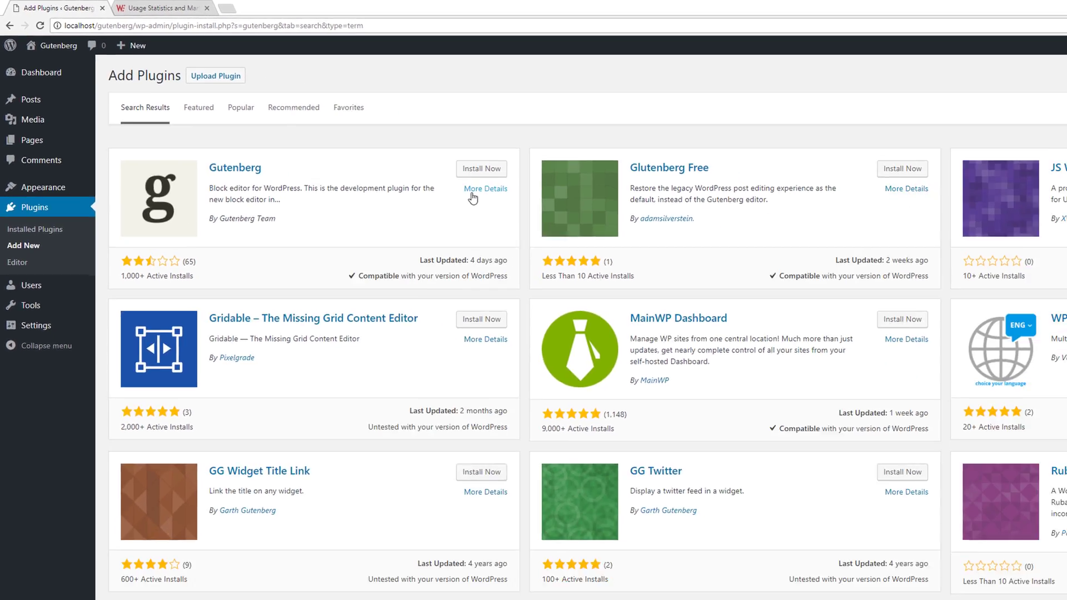
pyautogui.click(672, 260)
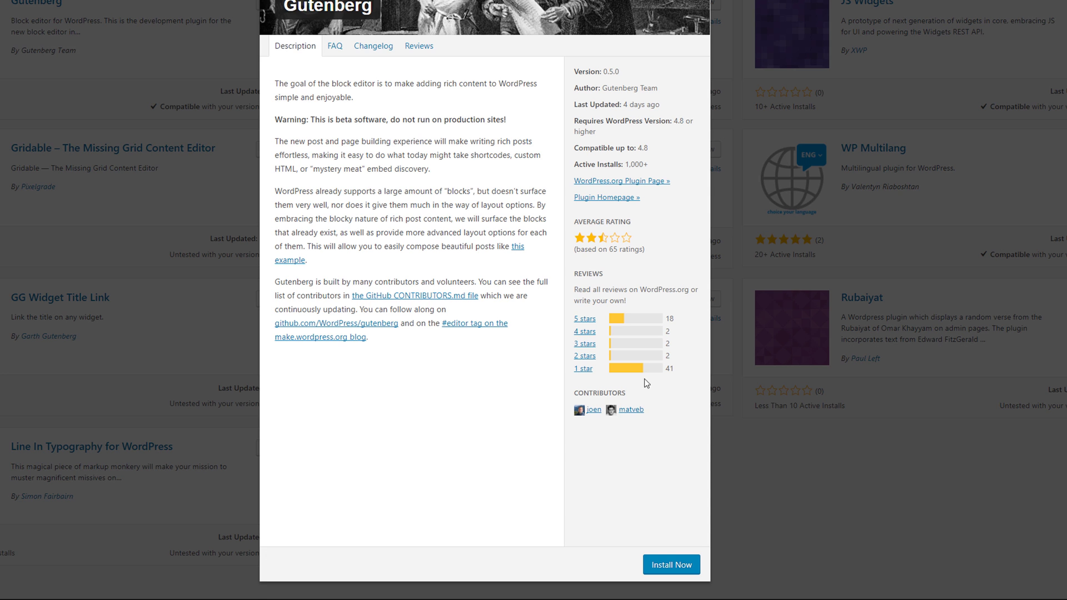
# Install and activate the Gutenberg 0.5.0 plugin.
pyautogui.click(671, 565)
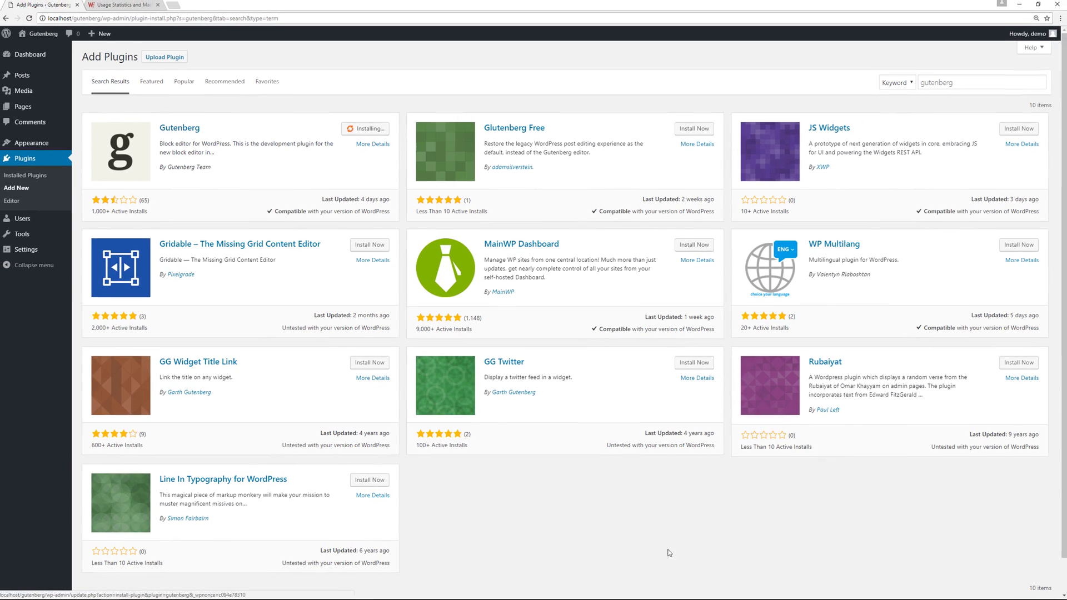
pyautogui.click(321, 60)
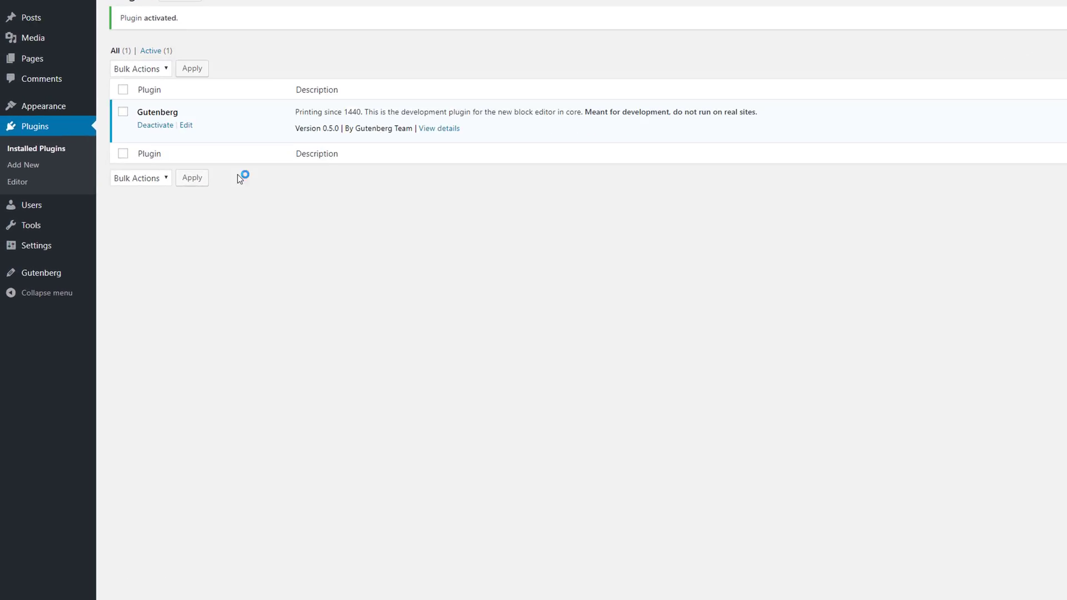
pyautogui.moveTo(31, 274)
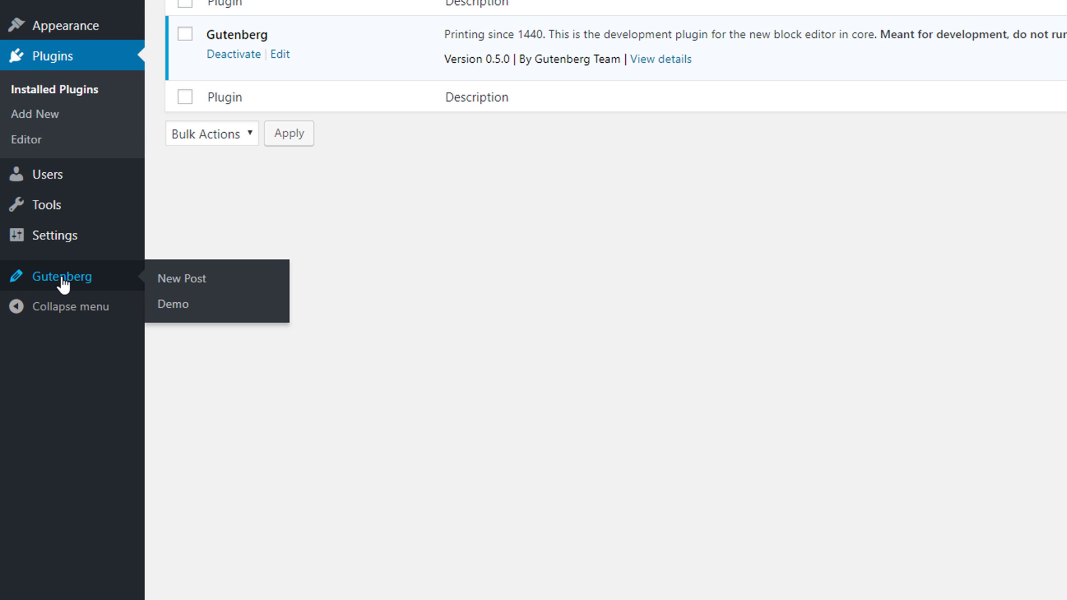
# Open the 'Of mountains & printing presses' demo post and browse its title, cover image and paragraphs.
pyautogui.click(173, 304)
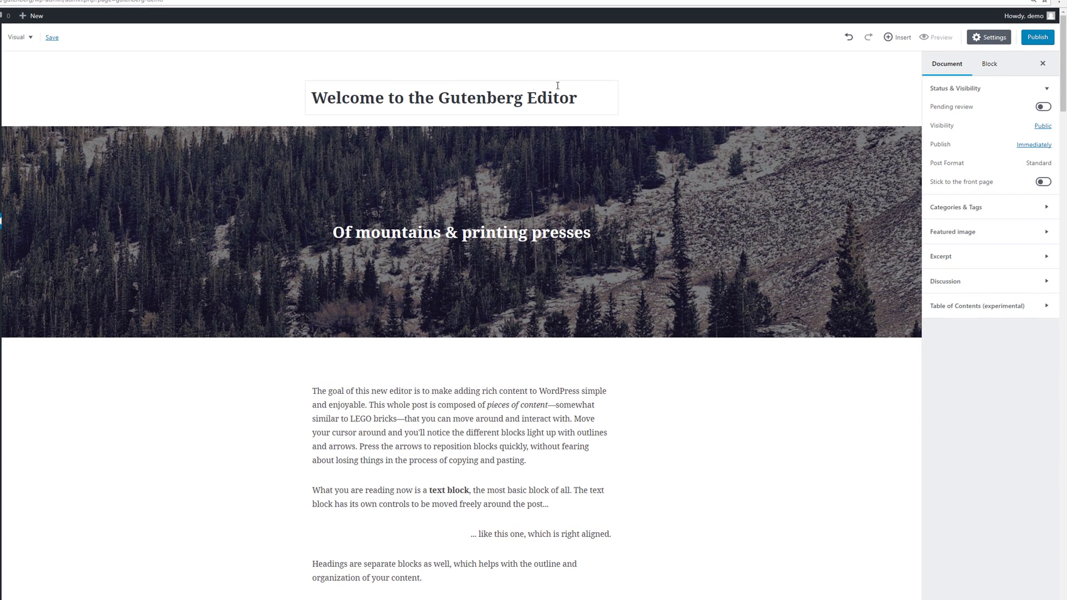
pyautogui.click(559, 98)
pyautogui.click(213, 227)
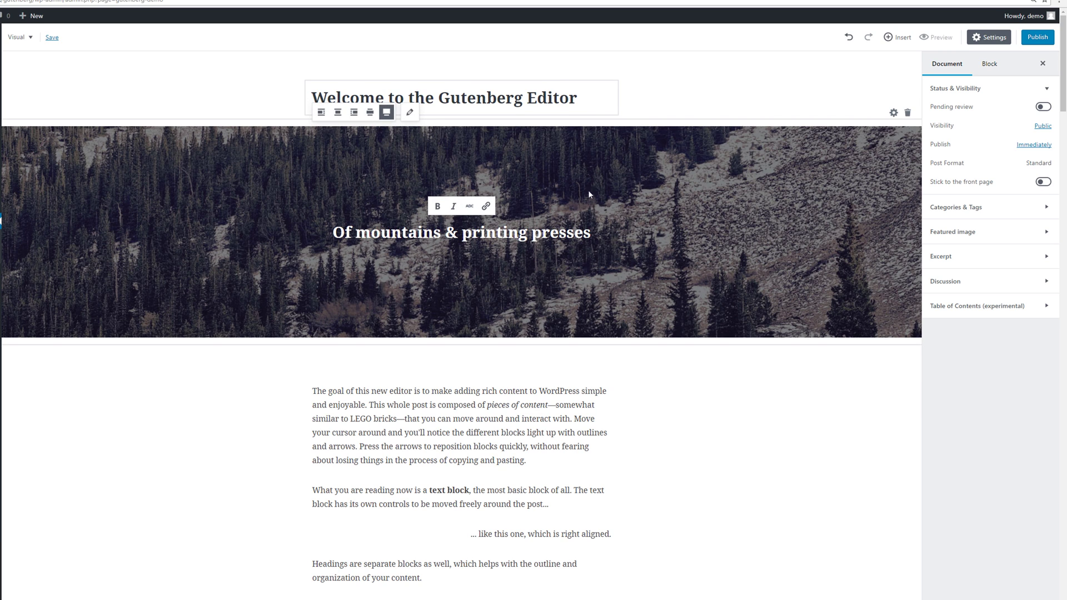
pyautogui.click(487, 433)
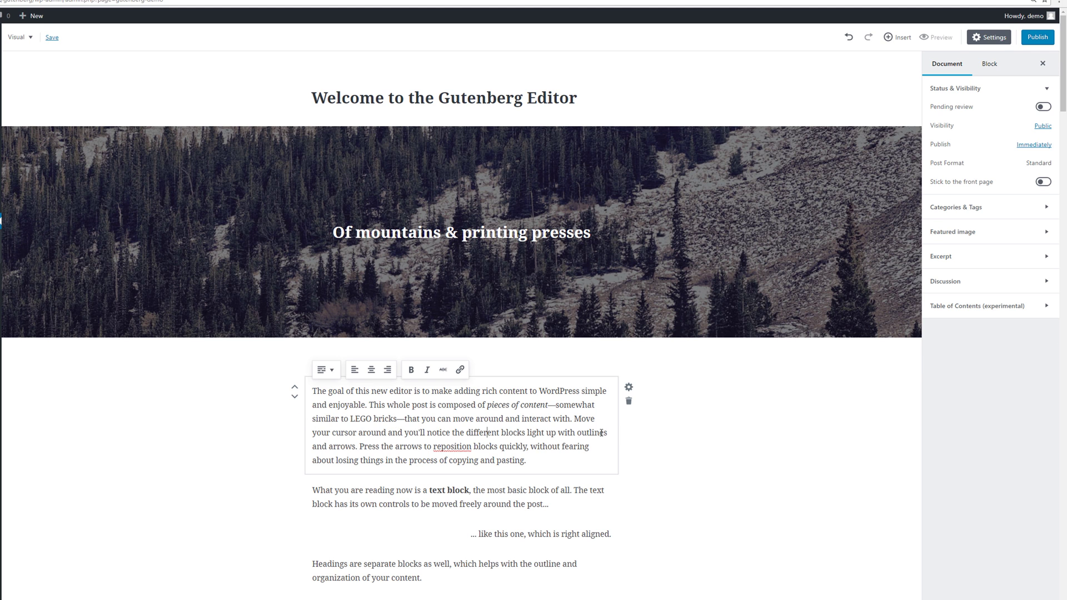
pyautogui.scroll(-1, 498, 423)
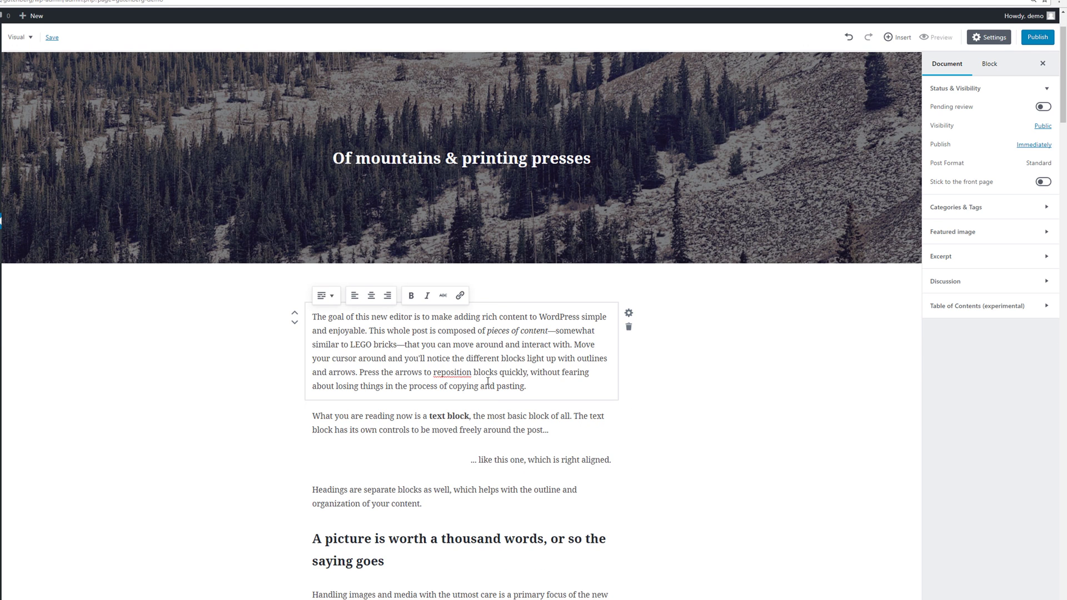
pyautogui.scroll(-3, 498, 423)
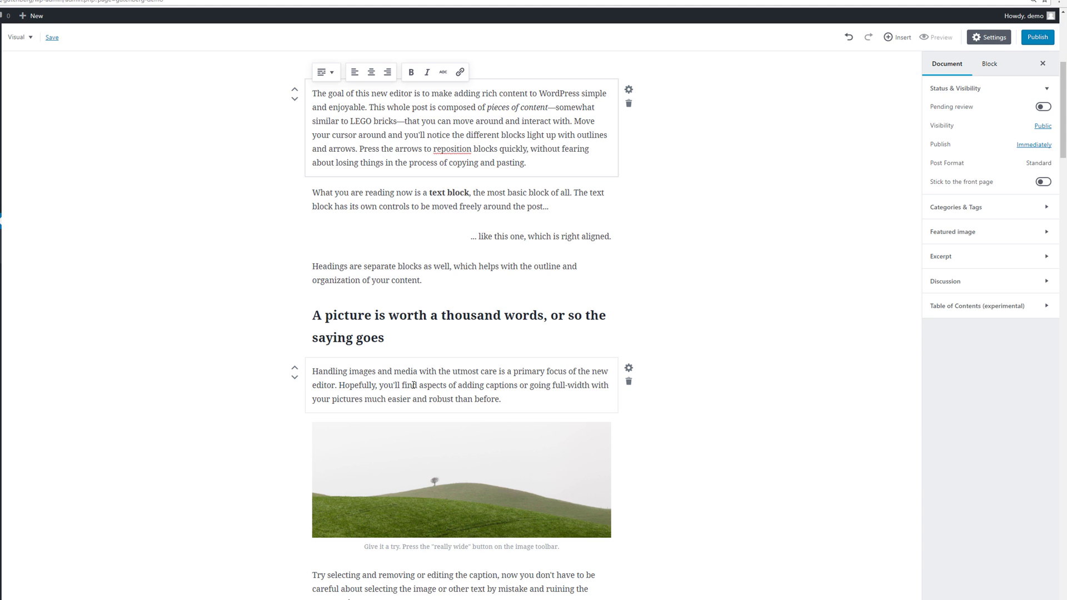
pyautogui.scroll(-3, 417, 386)
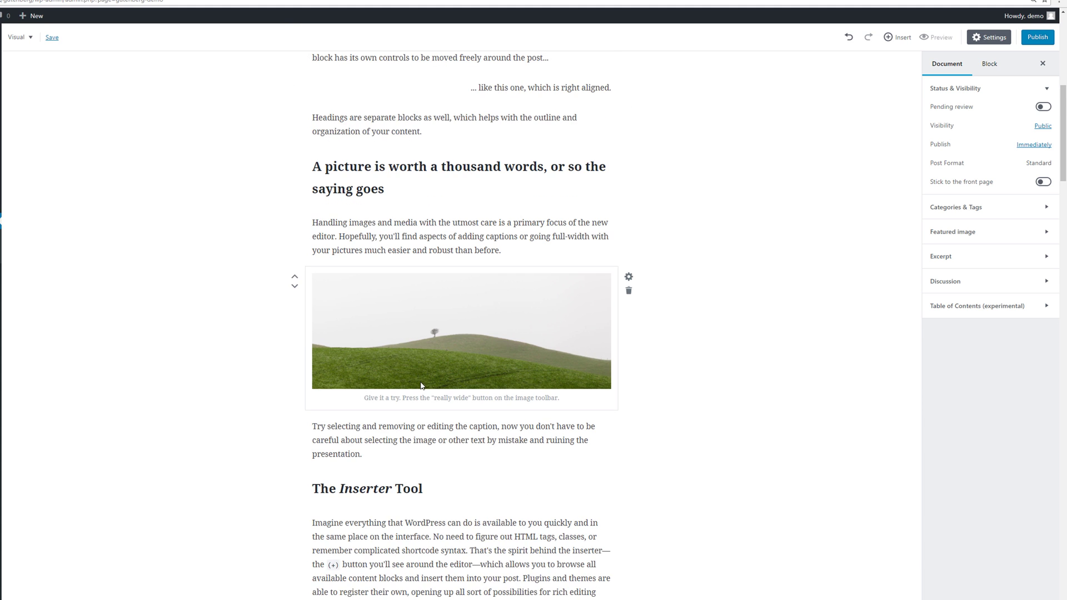
pyautogui.scroll(-7, 420, 385)
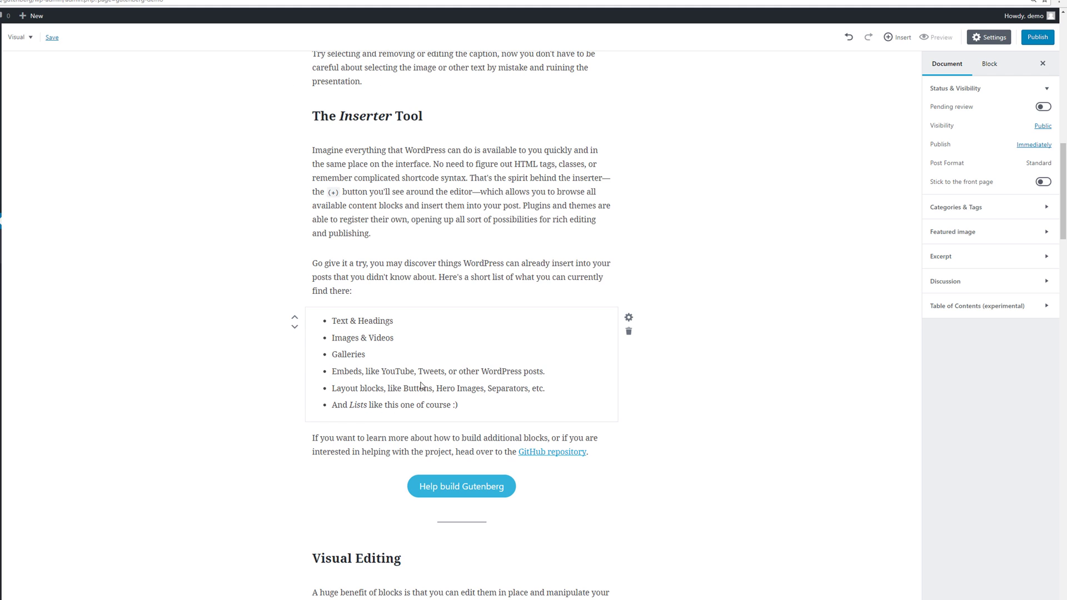
pyautogui.scroll(-10, 351, 398)
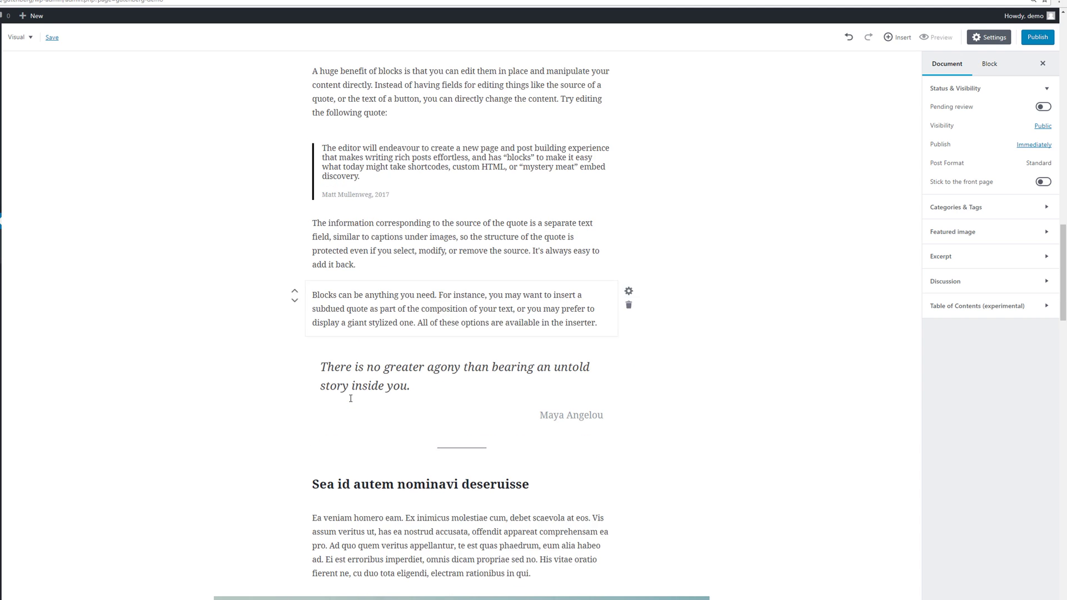
pyautogui.scroll(17, 351, 399)
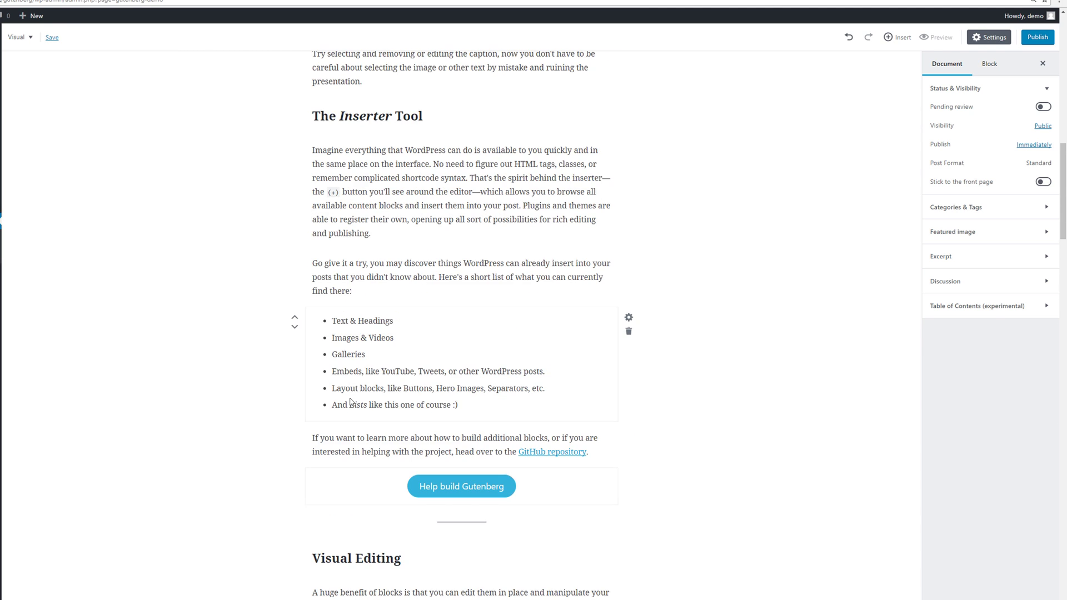
pyautogui.scroll(6, 350, 399)
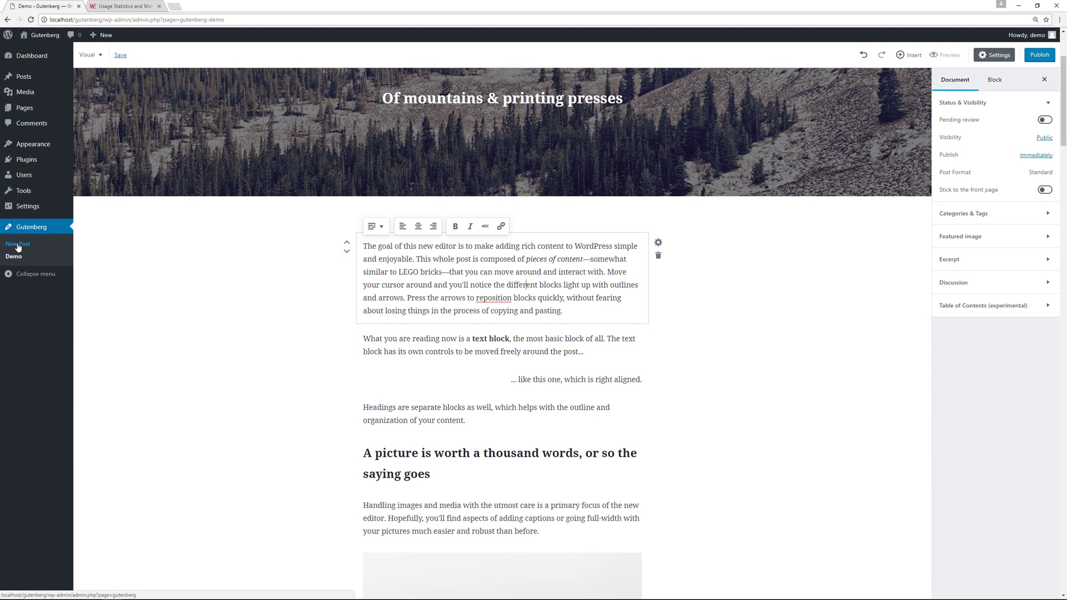
# Start a new Gutenberg post and browse the inserter's common, embed and recent block categories.
pyautogui.click(17, 247)
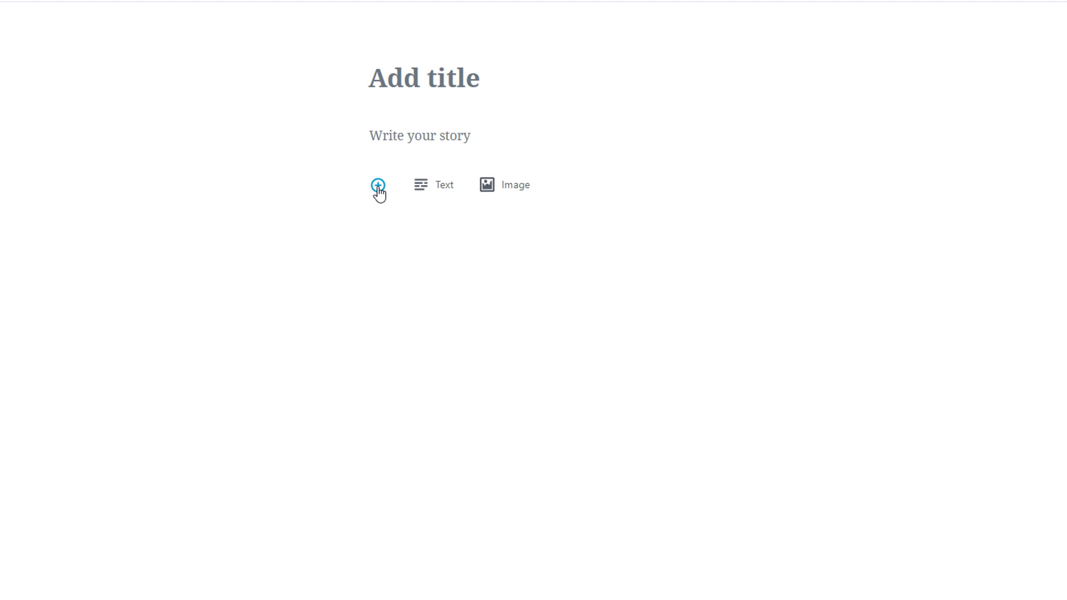
pyautogui.click(378, 185)
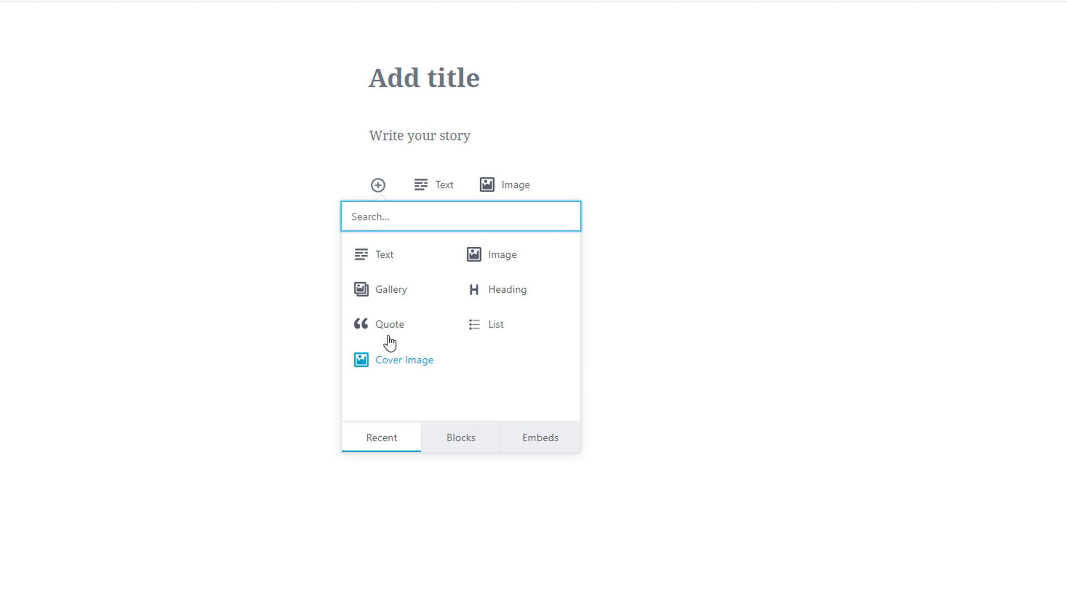
pyautogui.click(456, 442)
pyautogui.click(545, 440)
pyautogui.click(459, 439)
pyautogui.click(389, 440)
pyautogui.click(450, 445)
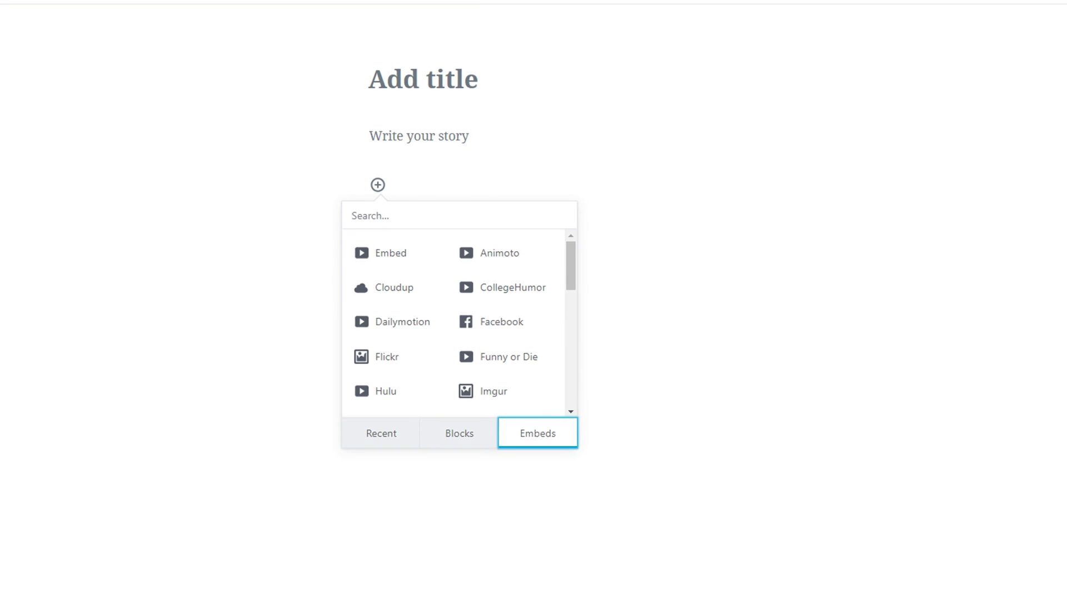
# Browse the embed block types in the full block inserter, then dismiss the list.
pyautogui.click(1002, 38)
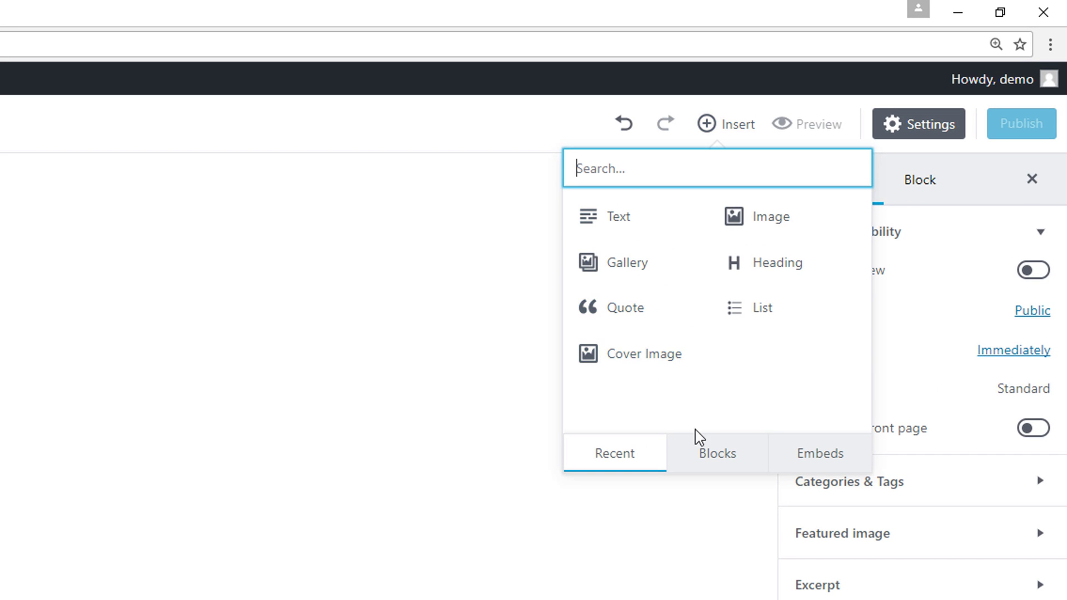
pyautogui.click(731, 457)
pyautogui.moveTo(865, 262); pyautogui.dragTo(850, 410)
pyautogui.click(818, 454)
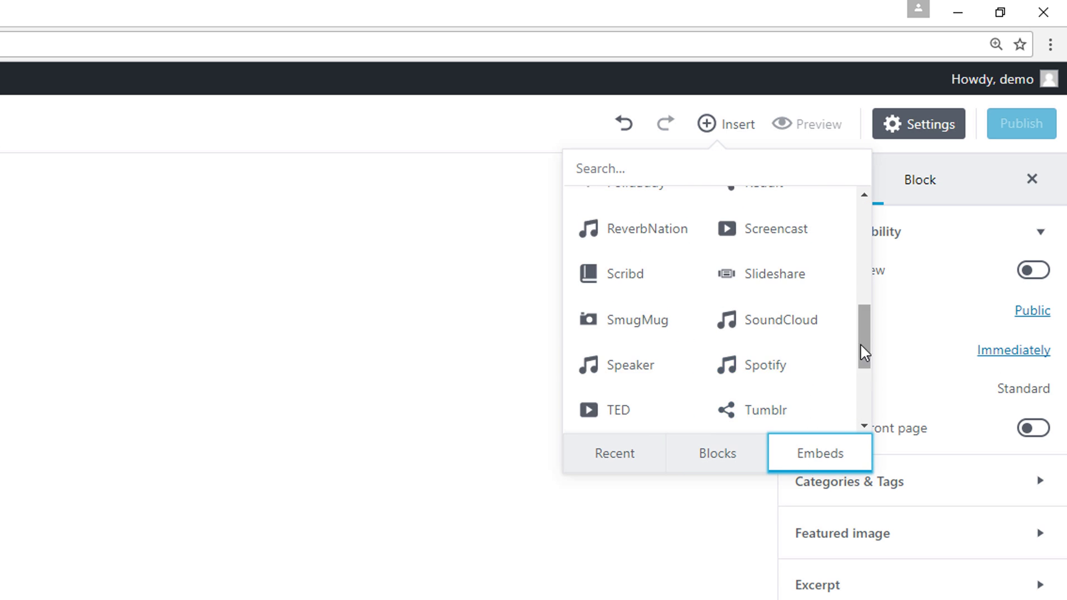
pyautogui.moveTo(865, 352); pyautogui.dragTo(867, 238)
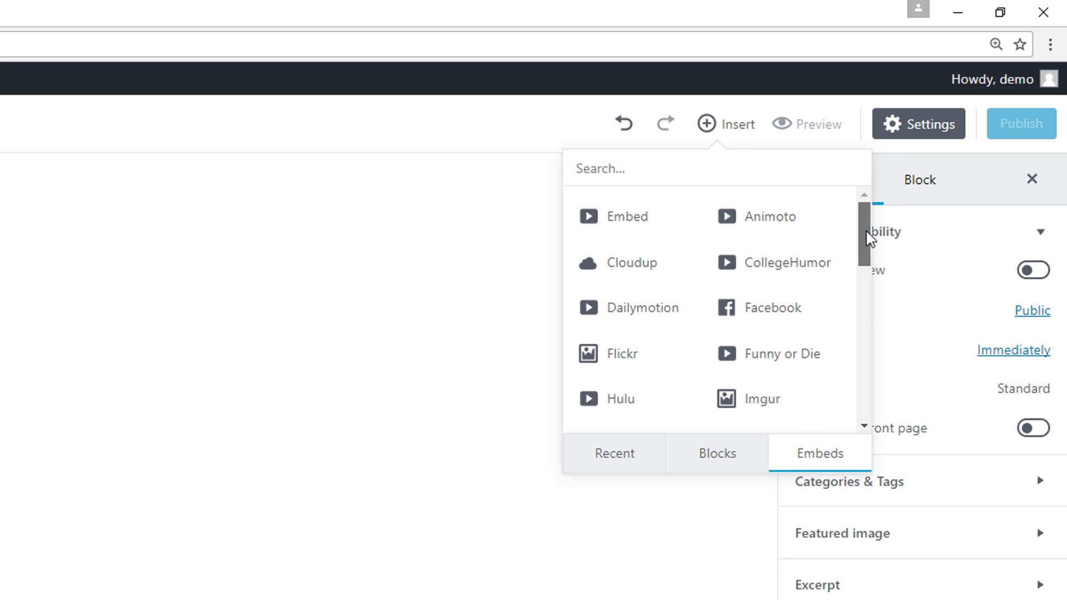
pyautogui.click(416, 351)
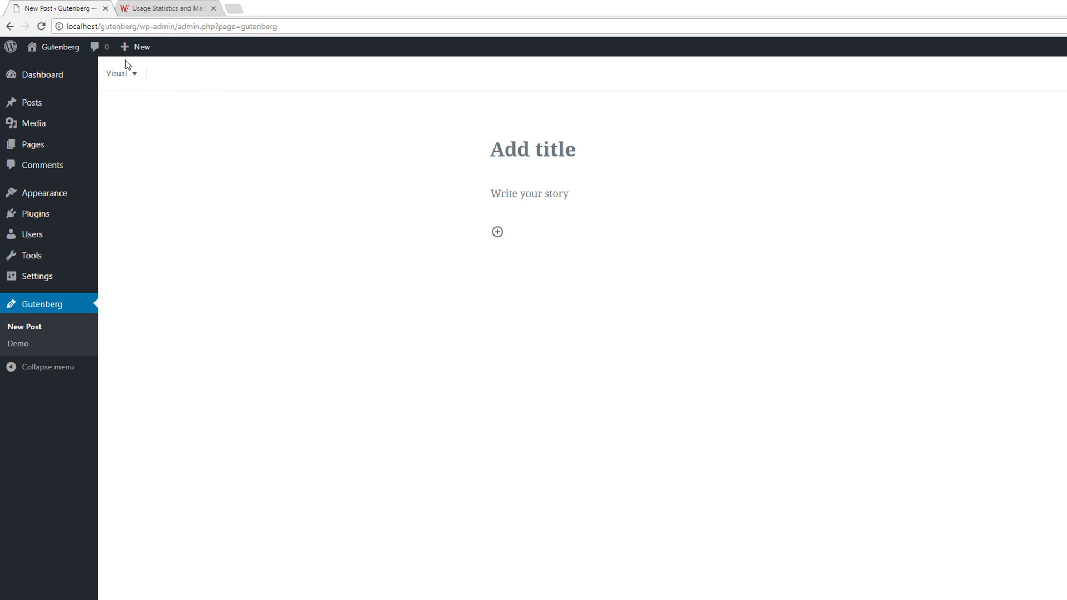
# Switch the editor to Text mode and back to Visual mode.
pyautogui.click(125, 69)
pyautogui.click(120, 103)
pyautogui.click(121, 73)
pyautogui.click(127, 87)
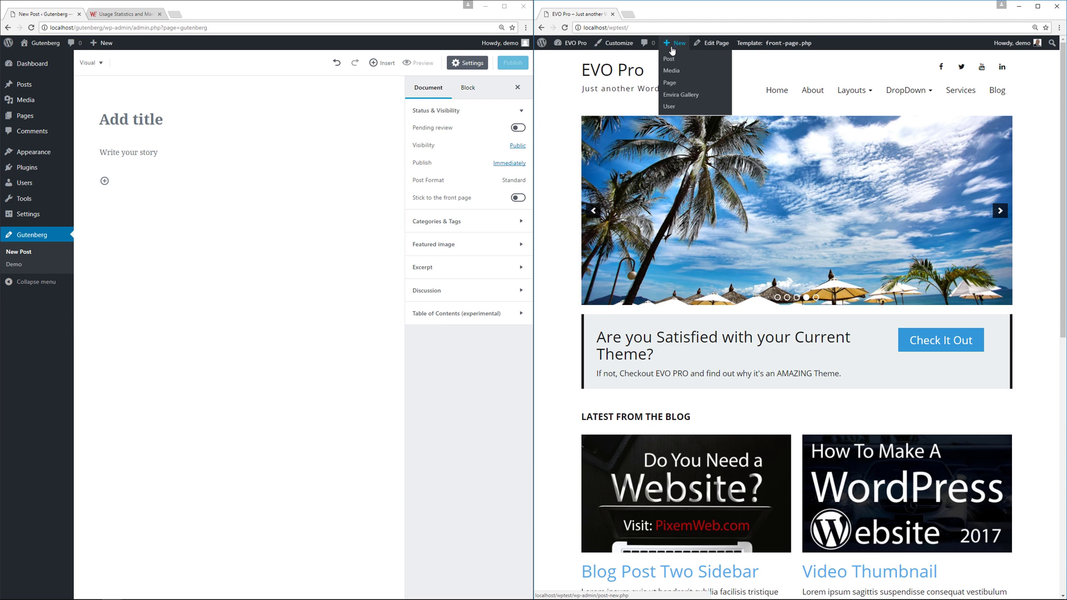
# Start a new post on the EVO Pro site and title both posts 'Demo Blog Post'.
pyautogui.click(670, 62)
pyautogui.click(31, 283)
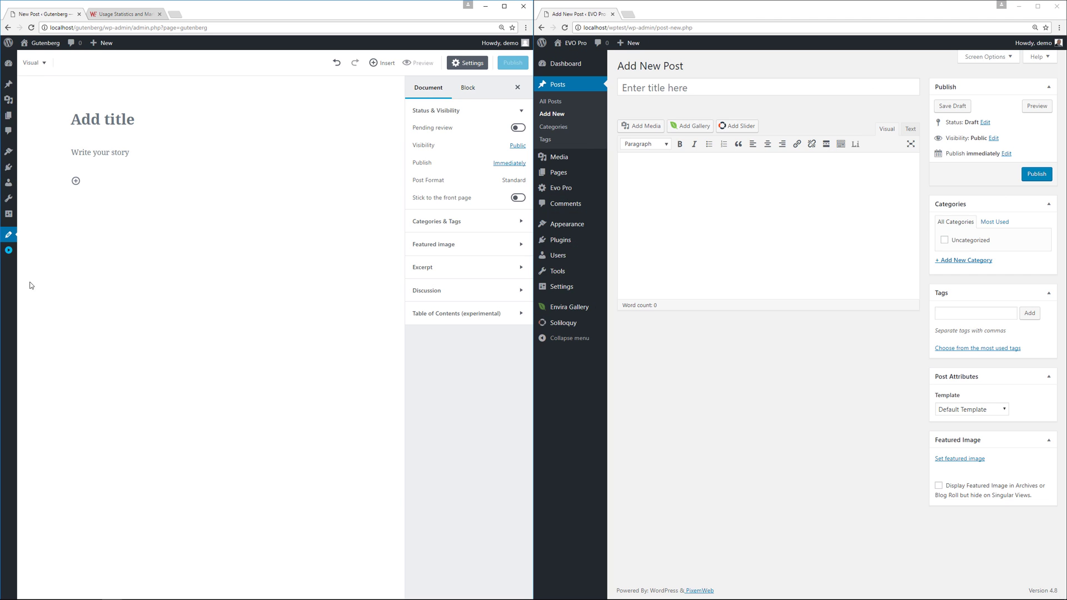
pyautogui.click(551, 339)
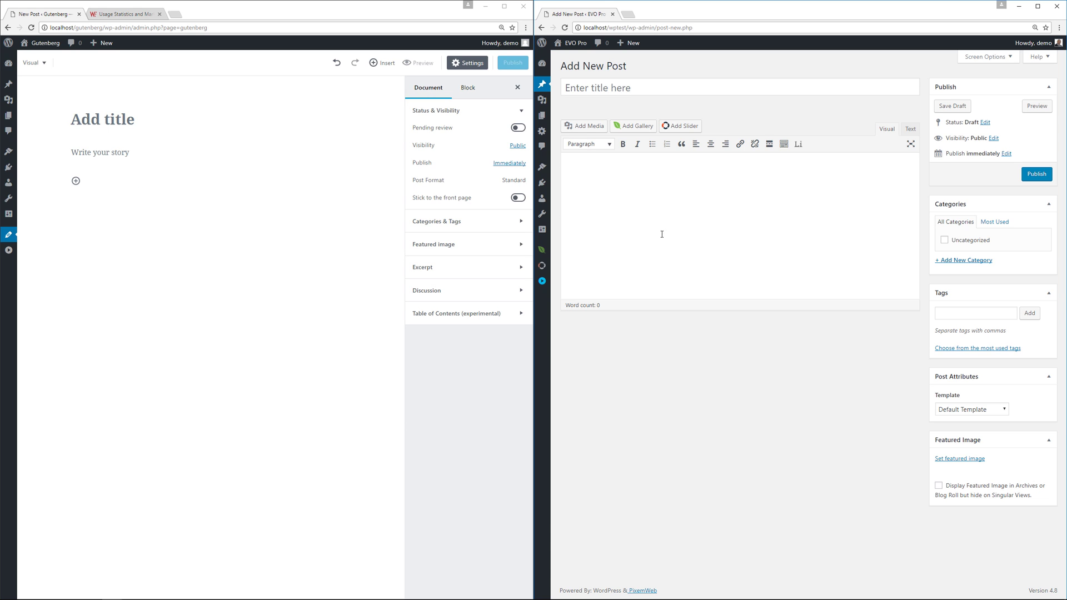
pyautogui.click(150, 120)
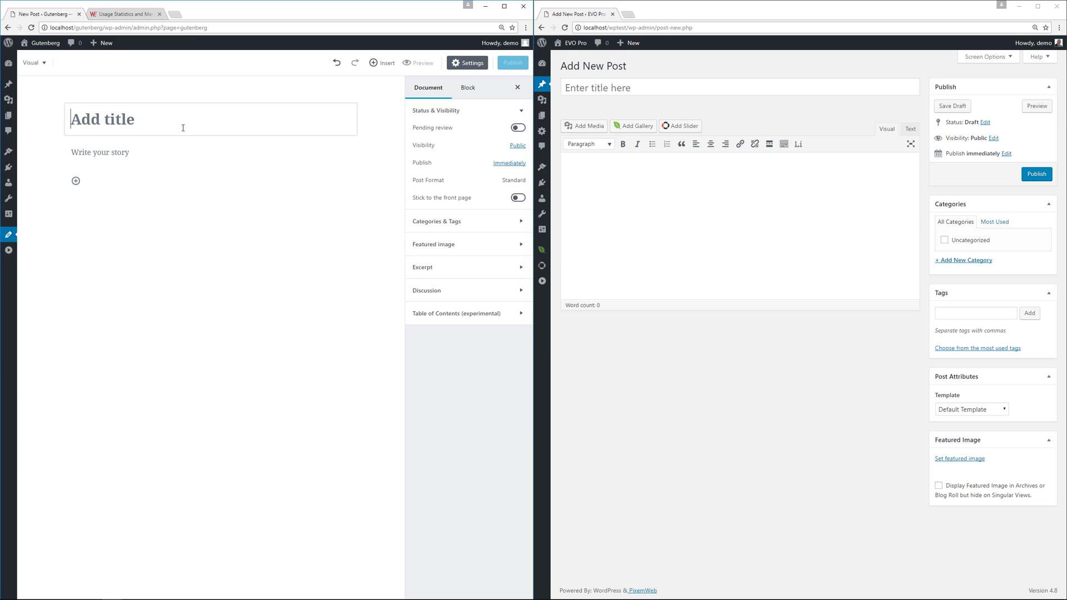
pyautogui.write('Demo Blog Post')
pyautogui.click(646, 89)
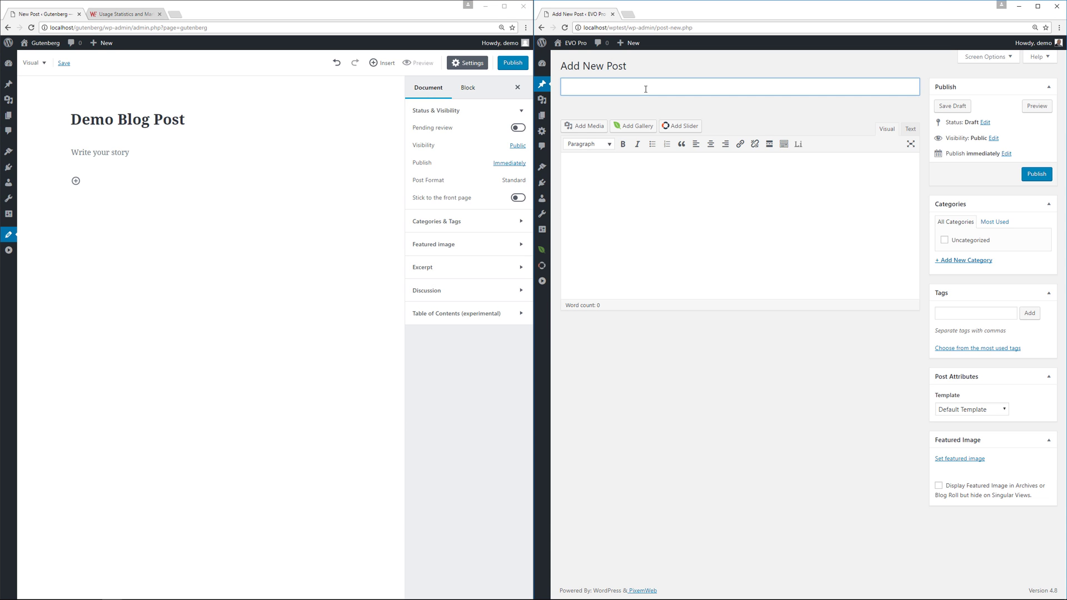
pyautogui.write('Demo Blog Post')
# Add the How To Make A WordPress Website image and a Lorem ipsum paragraph to the Gutenberg post.
pyautogui.moveTo(78, 183)
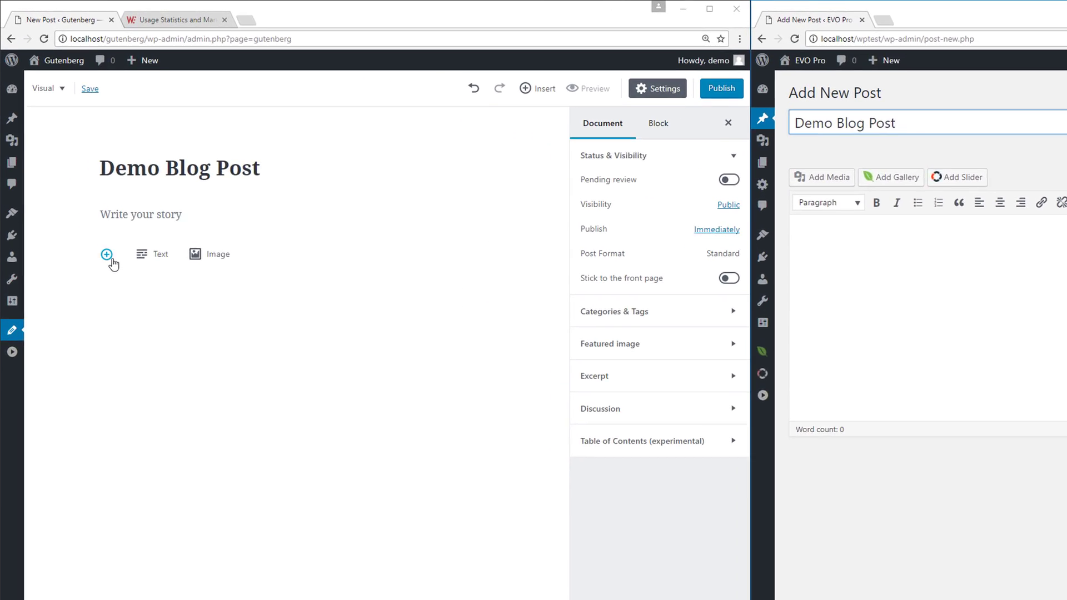
pyautogui.click(208, 256)
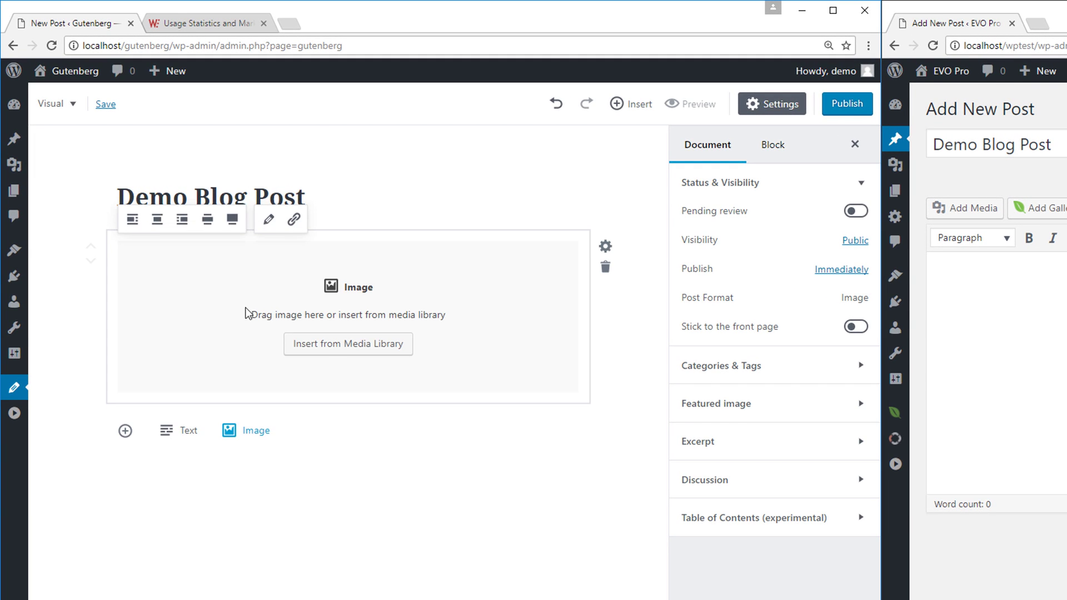
pyautogui.click(284, 295)
pyautogui.click(83, 256)
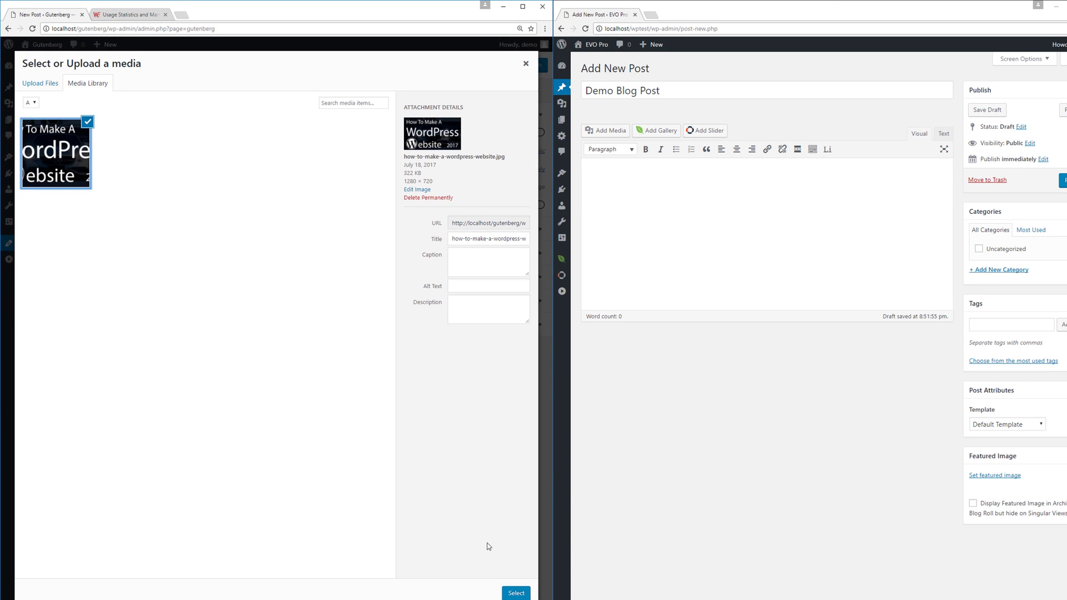
pyautogui.click(516, 593)
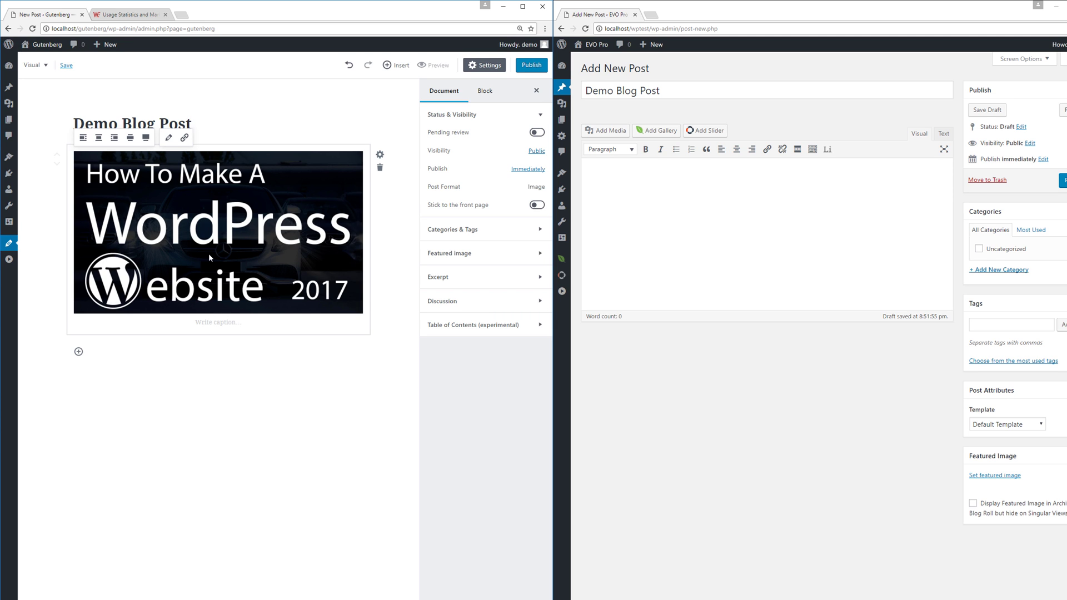
pyautogui.click(216, 322)
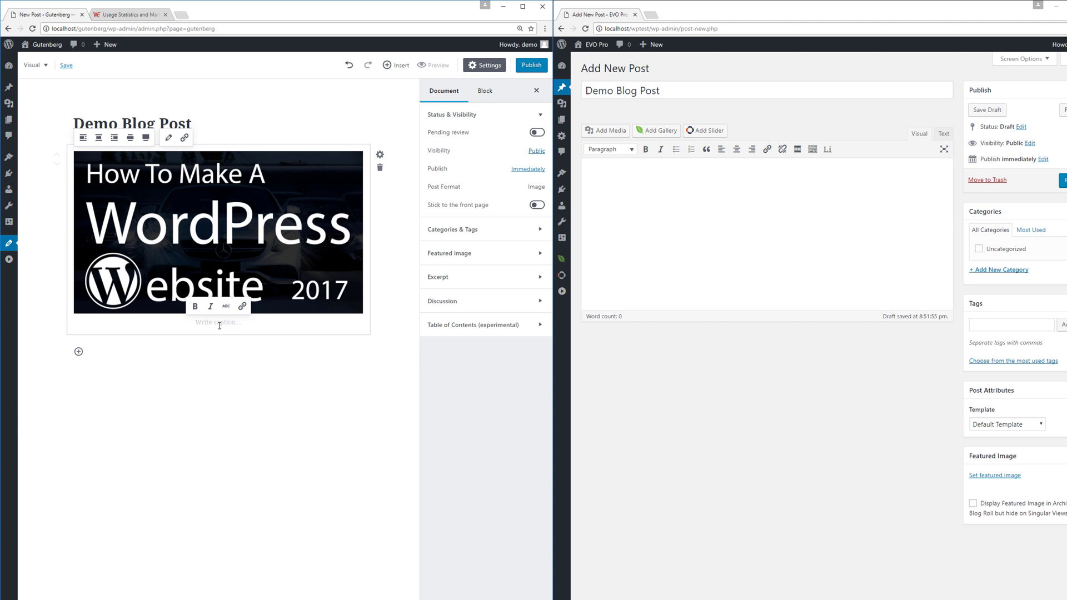
pyautogui.click(381, 155)
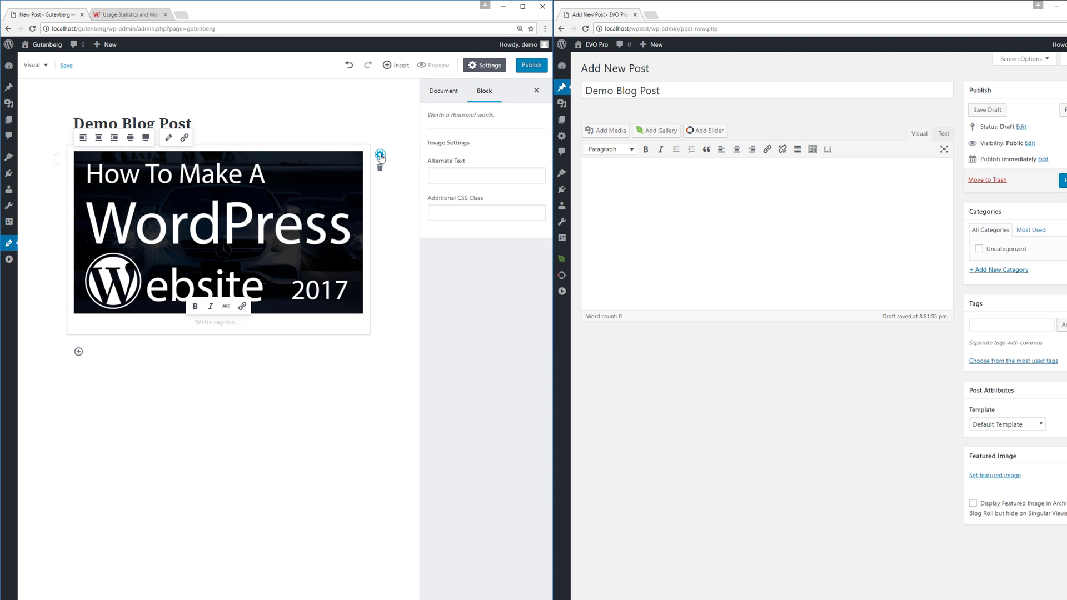
pyautogui.click(445, 92)
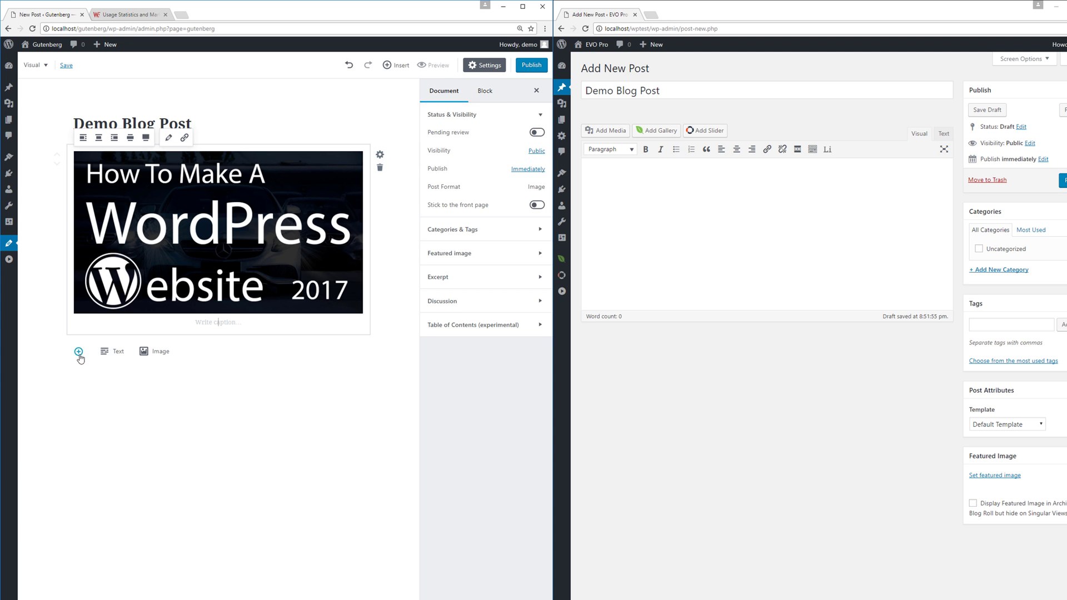
pyautogui.click(114, 352)
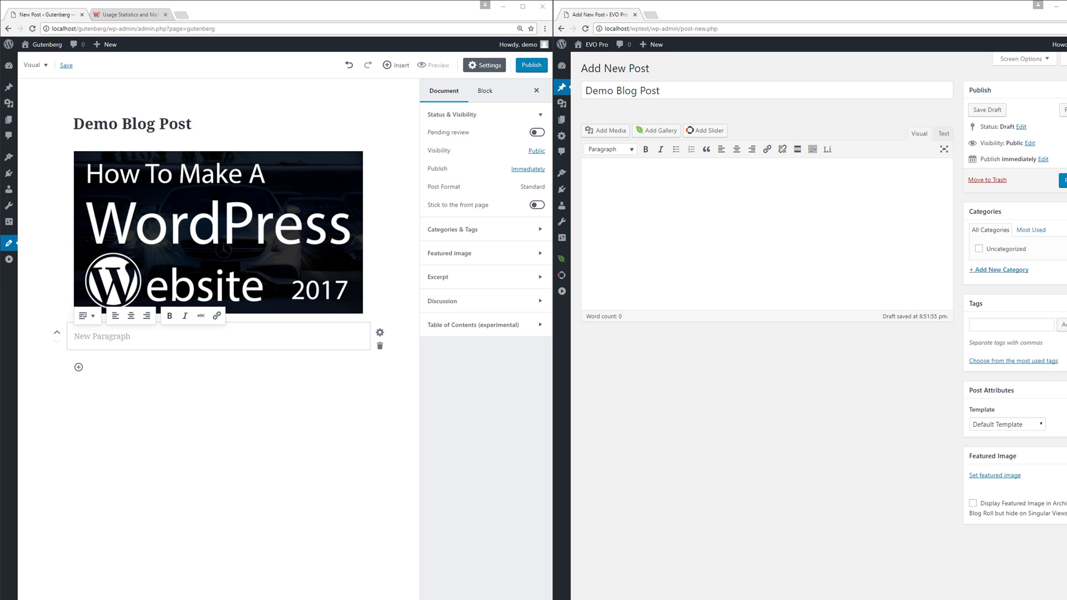
pyautogui.write('Lorem ipsum dolor sit amet, consectetur adipiscing elit. Maecenas a ipsum ante. Aenean placerat nisl at urna accumsan, in iaculis sem fermentum. Phasellus est libero, gravida et dui quis, tristique ultrices neque. Aliquam in porttitor nibh. Nam convallis sapien odio, vel blandit tortor convallis aliquam. Curabitur interdum, eros non sagittis sodales, diam dui volutpat tellus, id aliquet urna lacus pellentesque est. Integer suscipit est non turpis elementum consectetur. Integer quis porta turpis. Cras dignissim, enim sed dapibus fringilla, ante ligula dictum nisi, id vehicula tellus lectus sit amet tortor. Maecenas imperdiet dui lectus, ac blandit diam mattis sed. In ut turpis non eros pharetra efficitur in quis nunc. Praesent id lectus lectus. Duis sed sapien quis ipsum vestibulum tincidunt.')
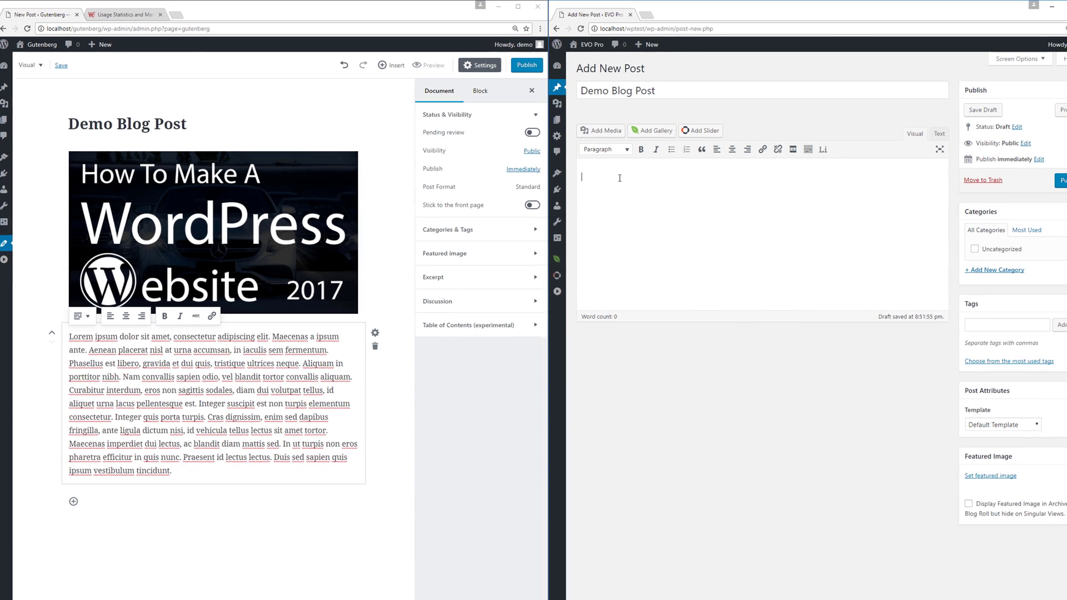
# Insert wordpress-development.jpg into the classic post and paste the Lorem ipsum paragraph below it.
pyautogui.click(609, 131)
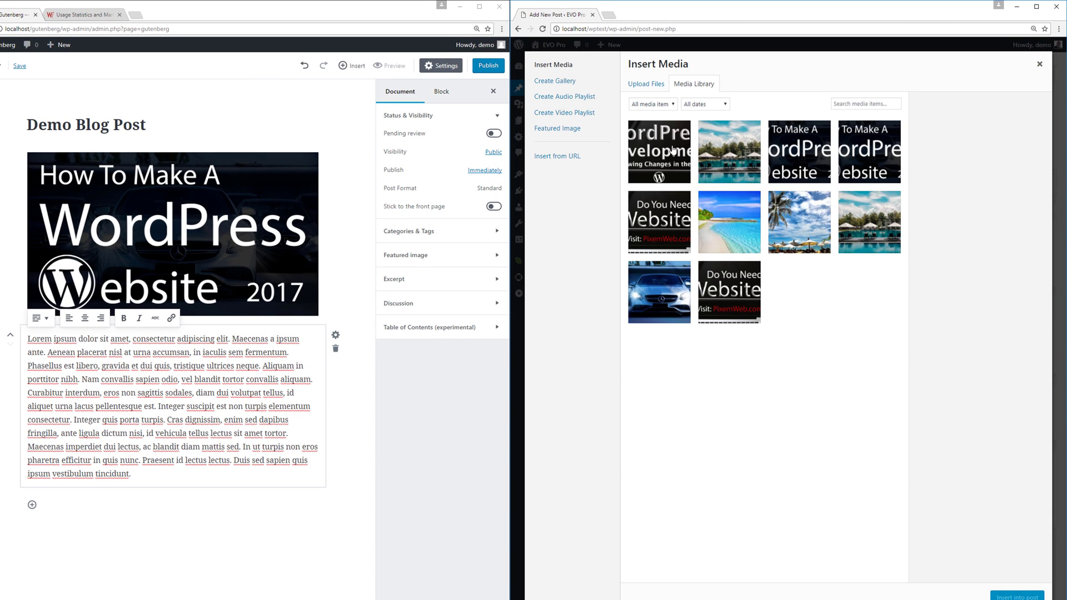
pyautogui.click(673, 150)
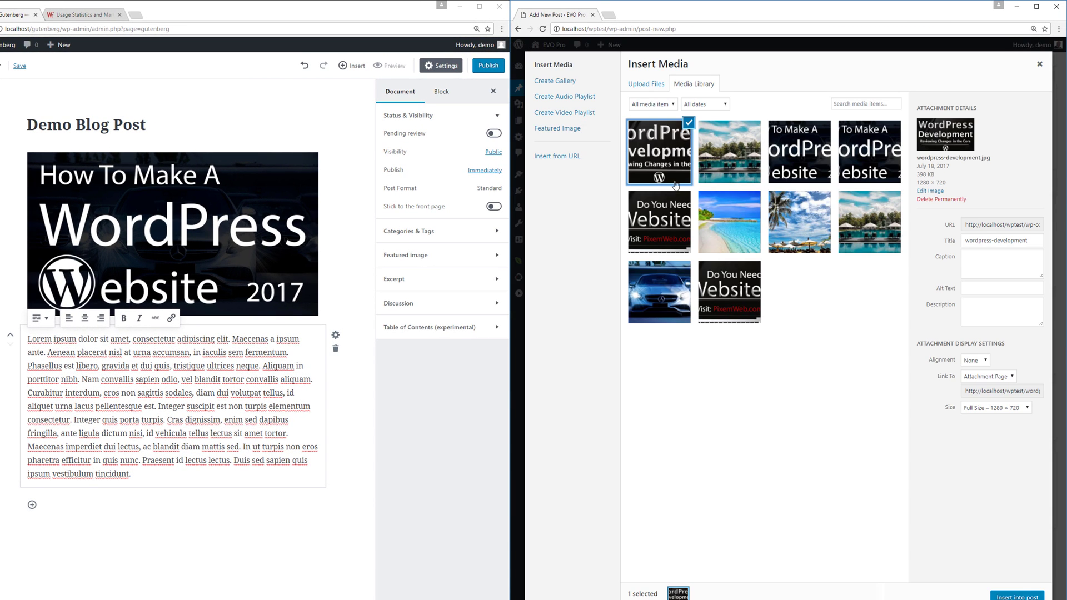
pyautogui.click(1017, 596)
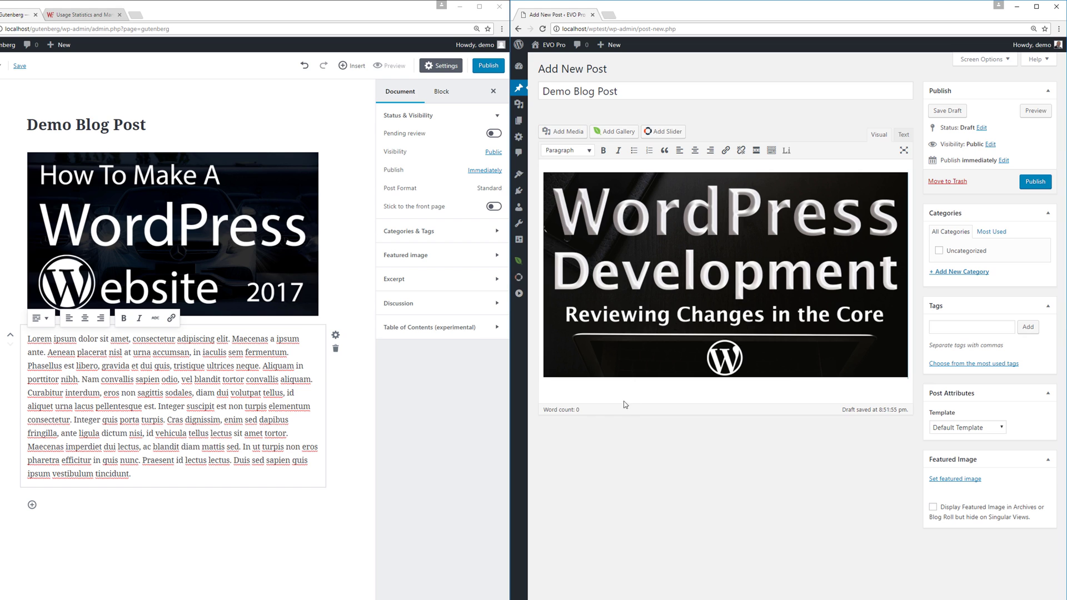
pyautogui.click(601, 389)
pyautogui.write('Lorem ipsum dolor sit amet, consectetur adipiscing elit. Maecenas a ipsum ante. Aenean placerat nisl at urna accumsan, in iaculis sem fermentum. Phasellus est libero, gravida et dui quis, tristique ultrices neque. Aliquam in porttitor nibh. Nam convallis sapien odio, vel blandit tortor convallis aliquam. Curabitur interdum, eros non sagittis sodales, diam dui volutpat tellus, id aliquet urna lacus pellentesque est. Integer suscipit est non turpis elementum consectetur. Integer quis porta turpis. Cras dignissim, enim sed dapibus fringilla, ante ligula dictum nisi, id vehicula tellus lectus sit amet tortor. Maecenas imperdiet dui lectus, ac blandit diam mattis sed. In ut turpis non eros pharetra efficitur in quis nunc. Praesent id lectus lectus. Duis sed sapien quis ipsum vestibulum tincidunt.')
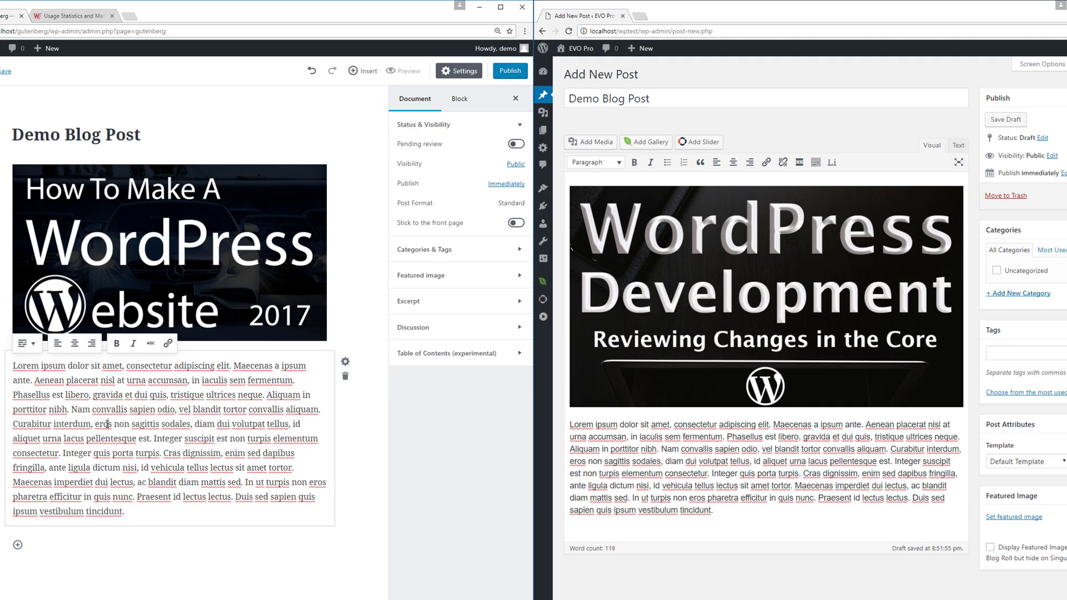
# Inspect the image and paragraph block options, closing the media library and block-type list unchanged.
pyautogui.click(39, 178)
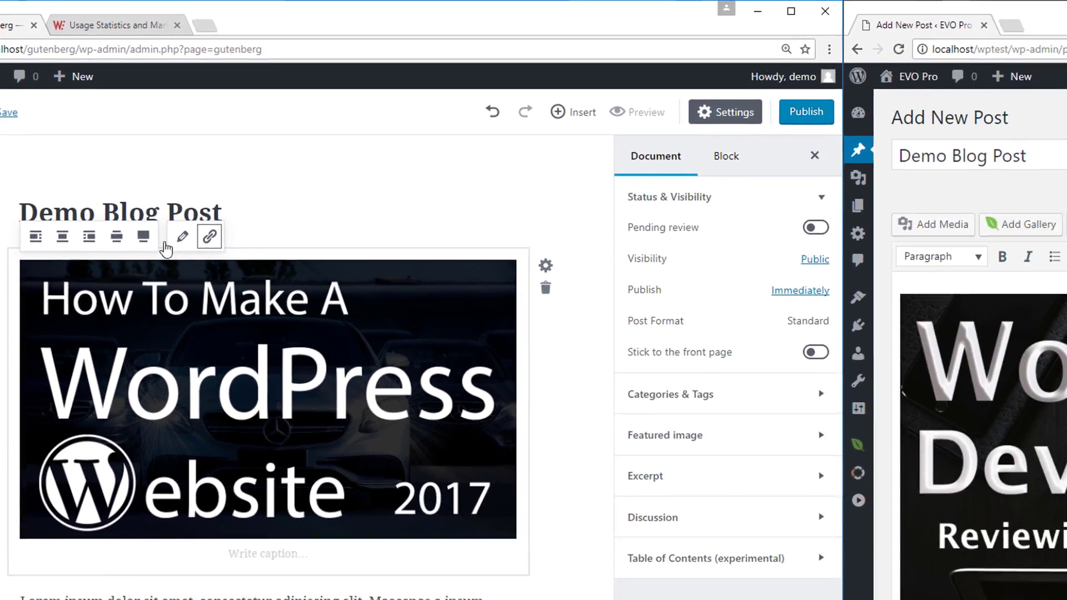
pyautogui.click(136, 516)
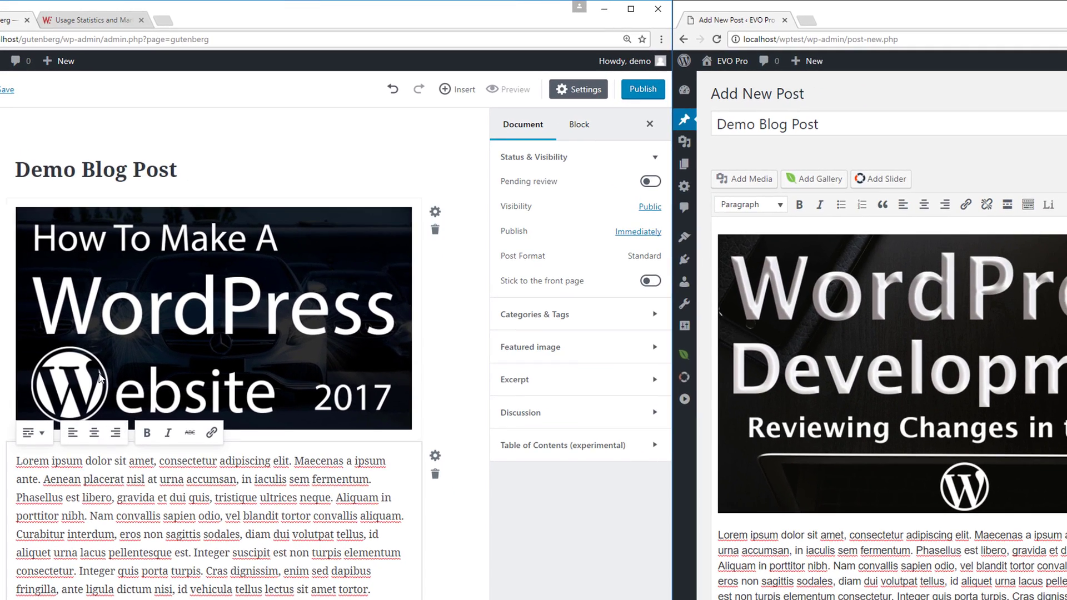
pyautogui.click(139, 334)
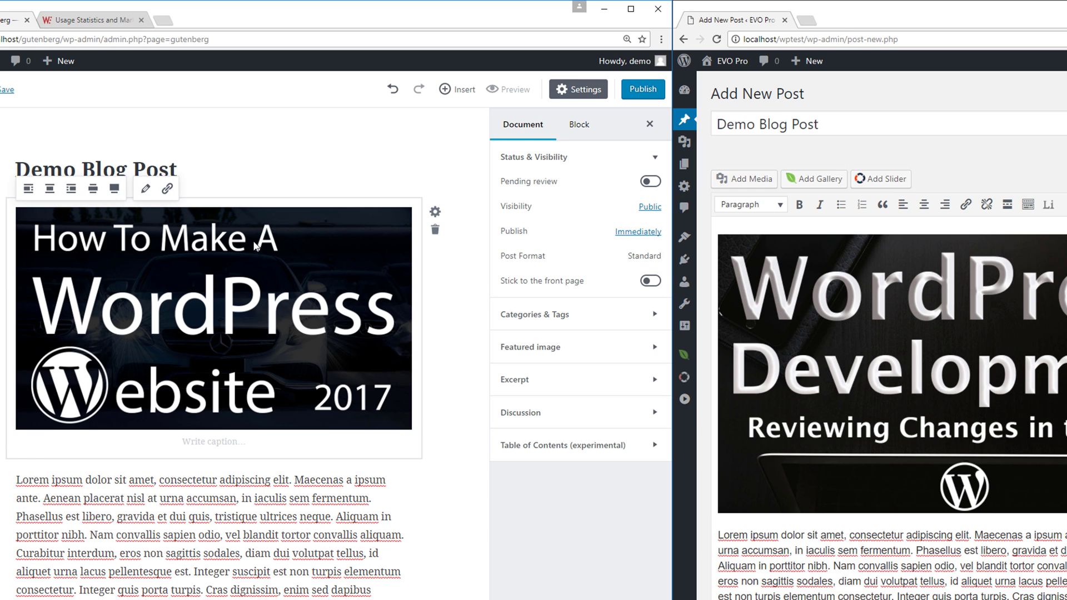
pyautogui.click(147, 189)
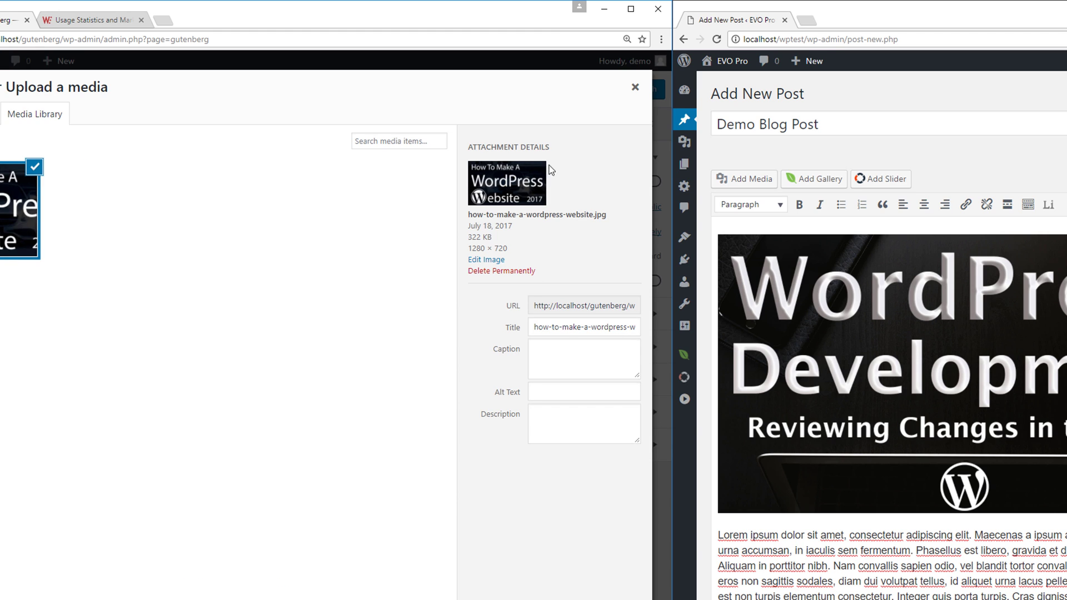
pyautogui.click(635, 87)
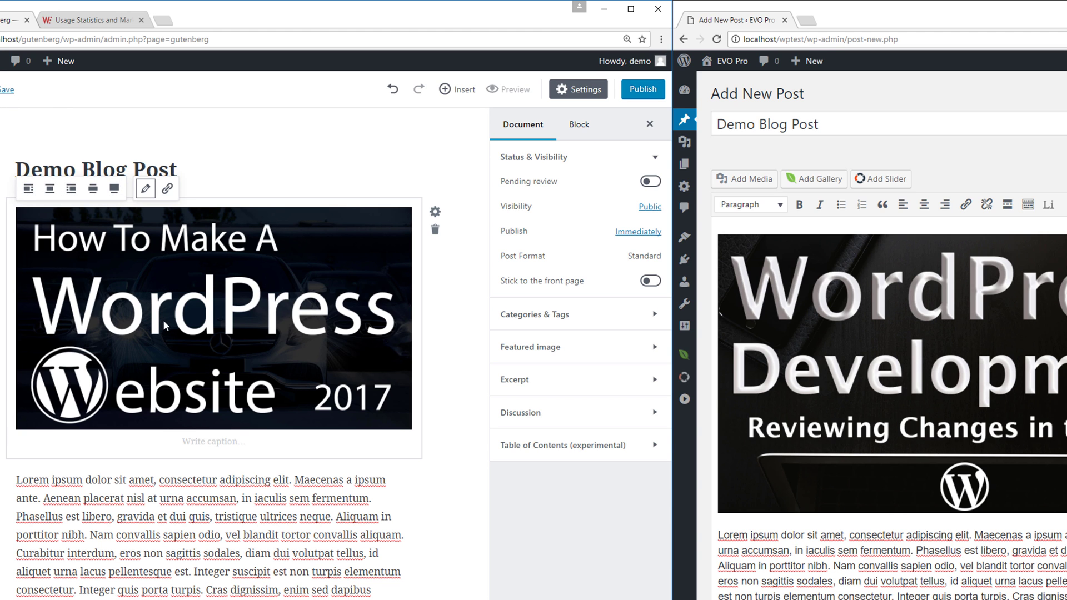
pyautogui.click(122, 498)
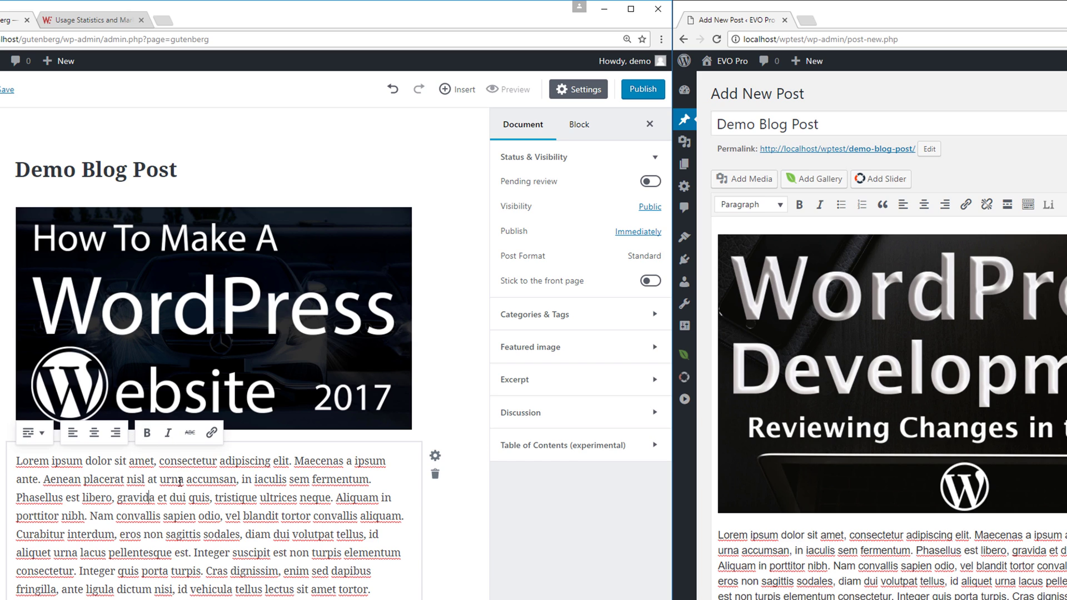
pyautogui.click(33, 433)
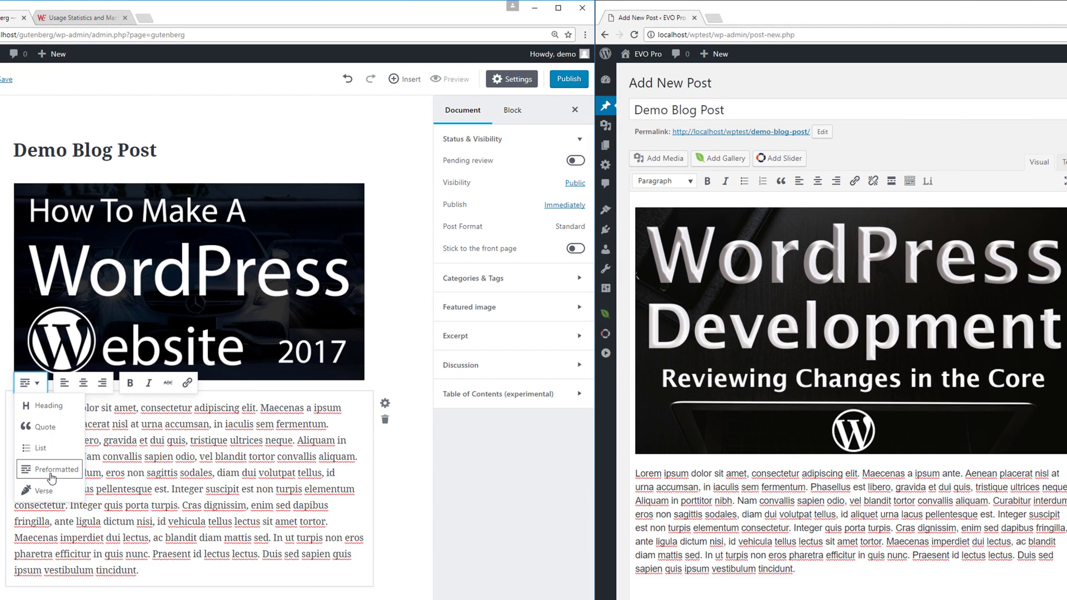
pyautogui.click(276, 480)
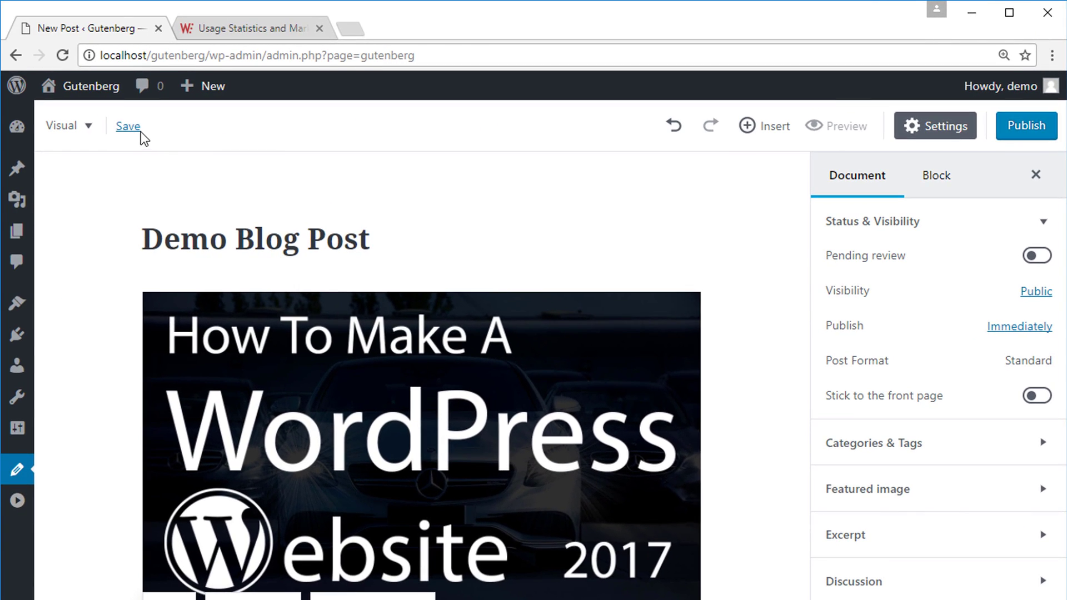
# Save the Gutenberg draft, compare its preview with the EVO Pro preview, then close both previews.
pyautogui.click(134, 125)
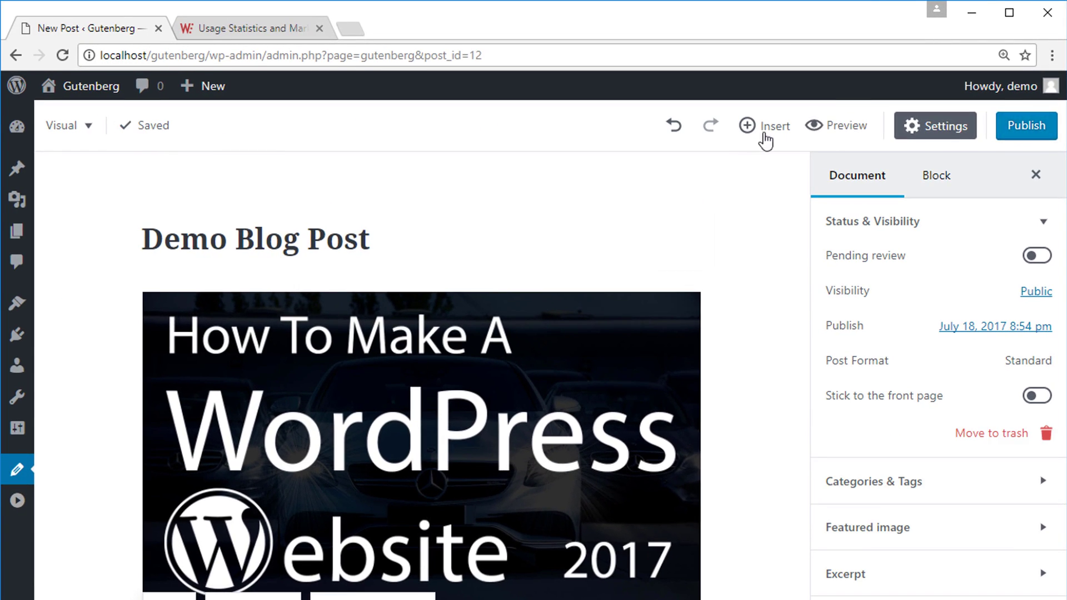
pyautogui.click(860, 133)
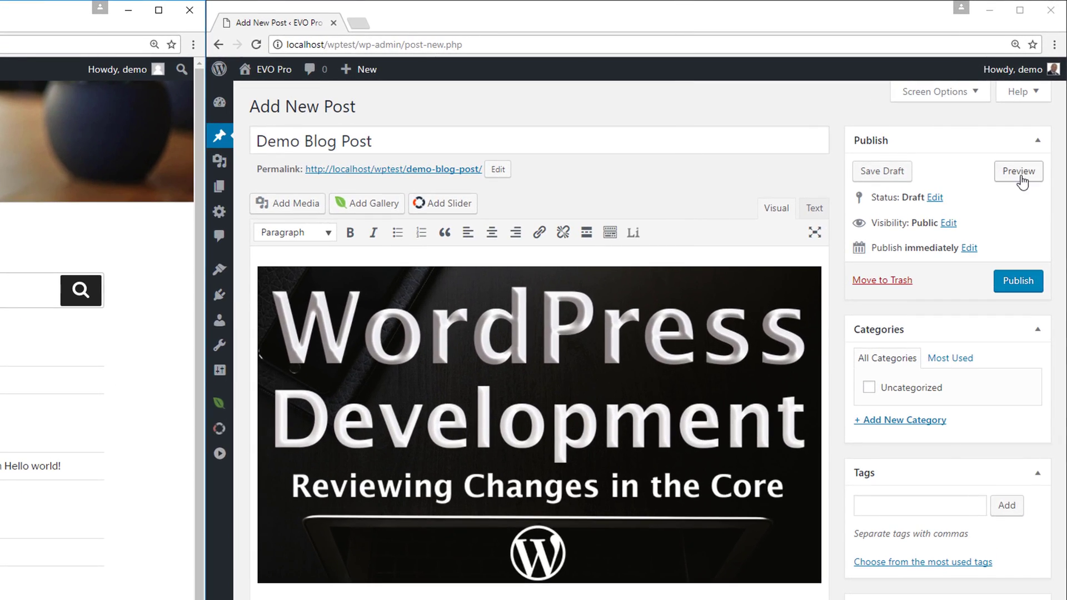
pyautogui.click(1020, 176)
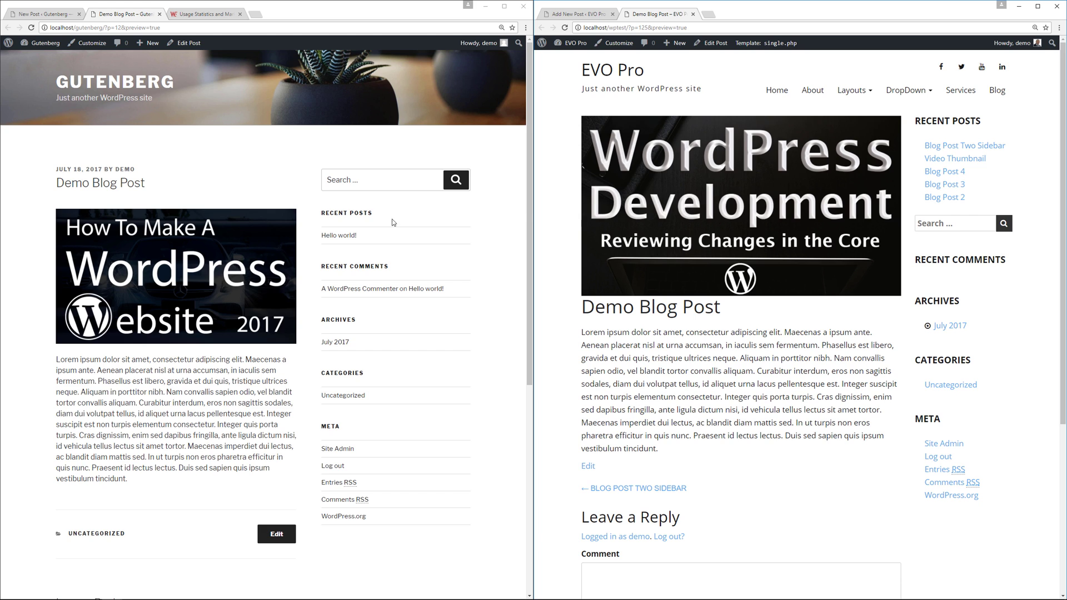
pyautogui.click(161, 143)
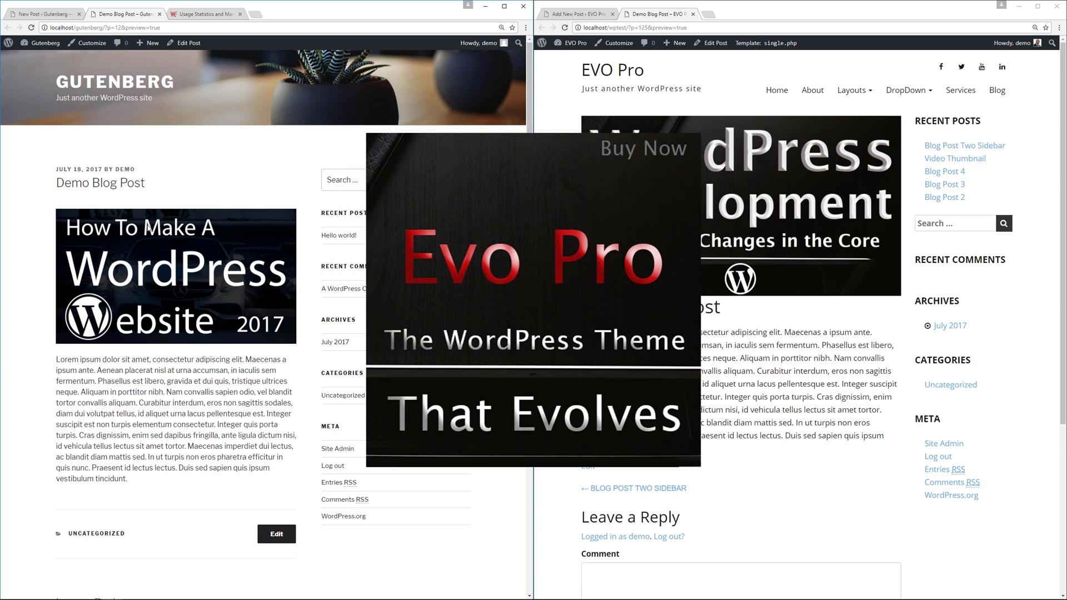
pyautogui.click(159, 14)
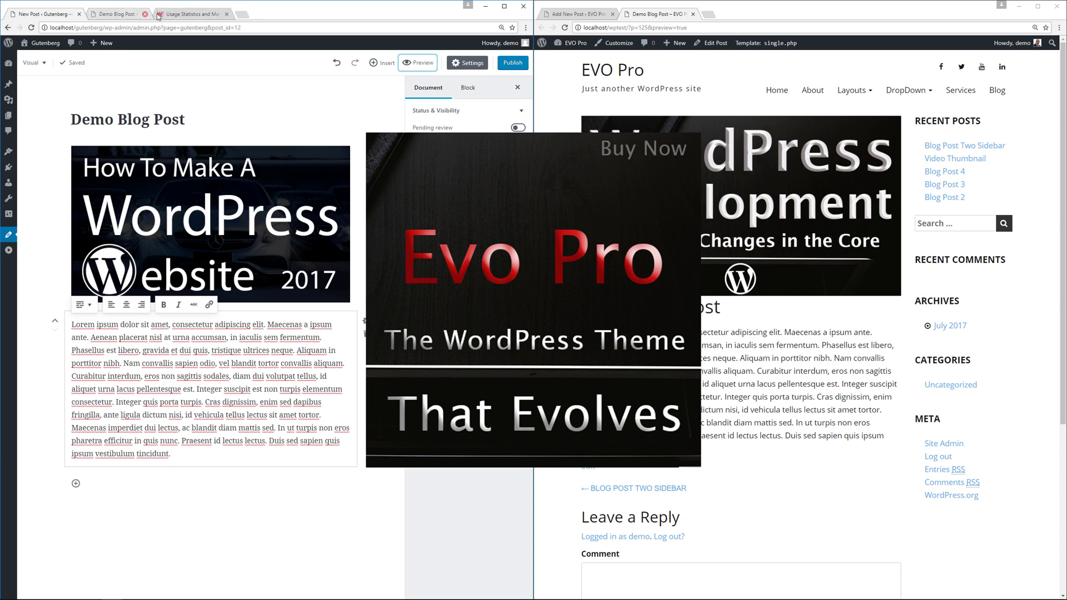
pyautogui.click(693, 14)
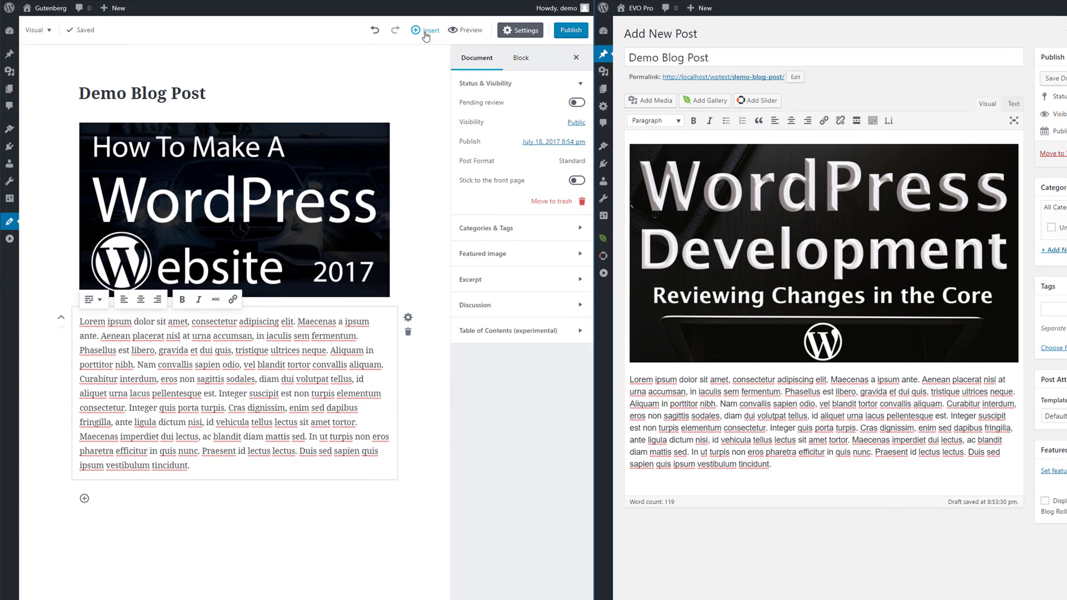
# In Gutenberg, add an Embed block below the lorem text and paste the 'How To Make a WordPress Website | Blog 2017' YouTube link.
pyautogui.click(401, 51)
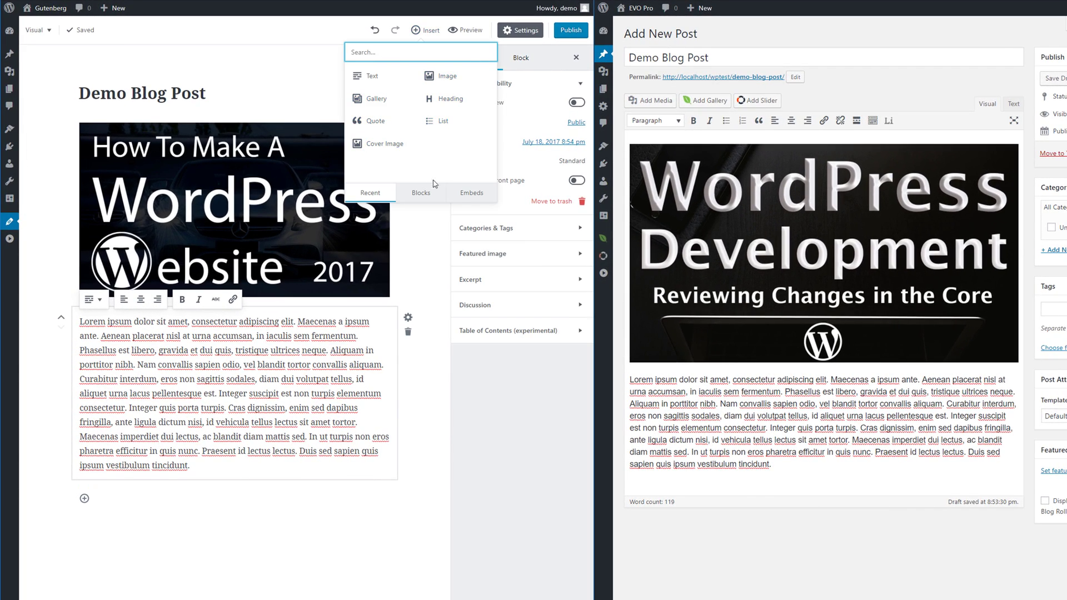
pyautogui.click(465, 195)
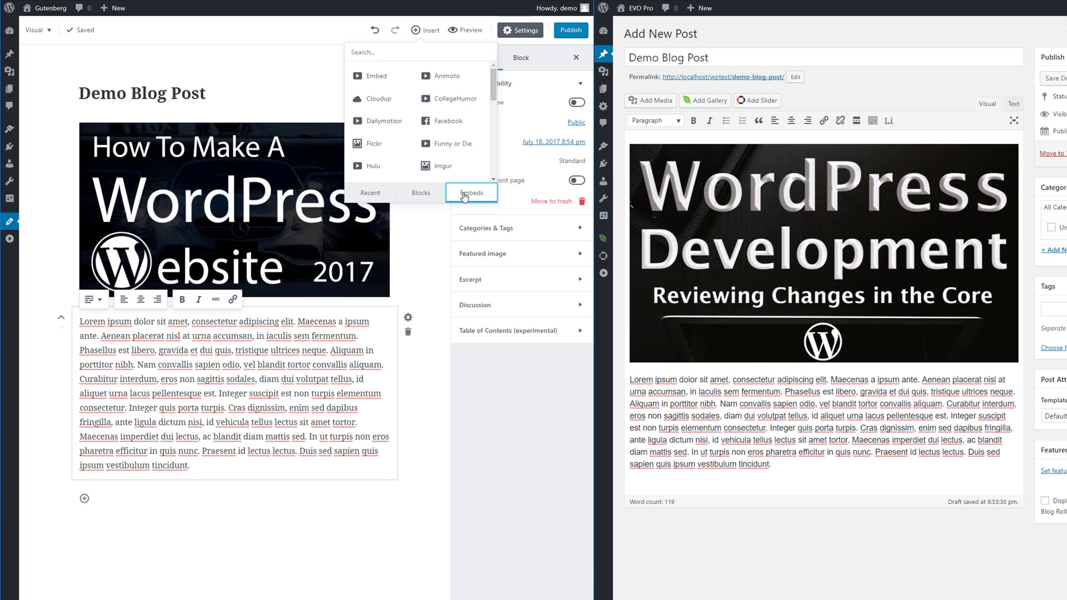
pyautogui.click(376, 75)
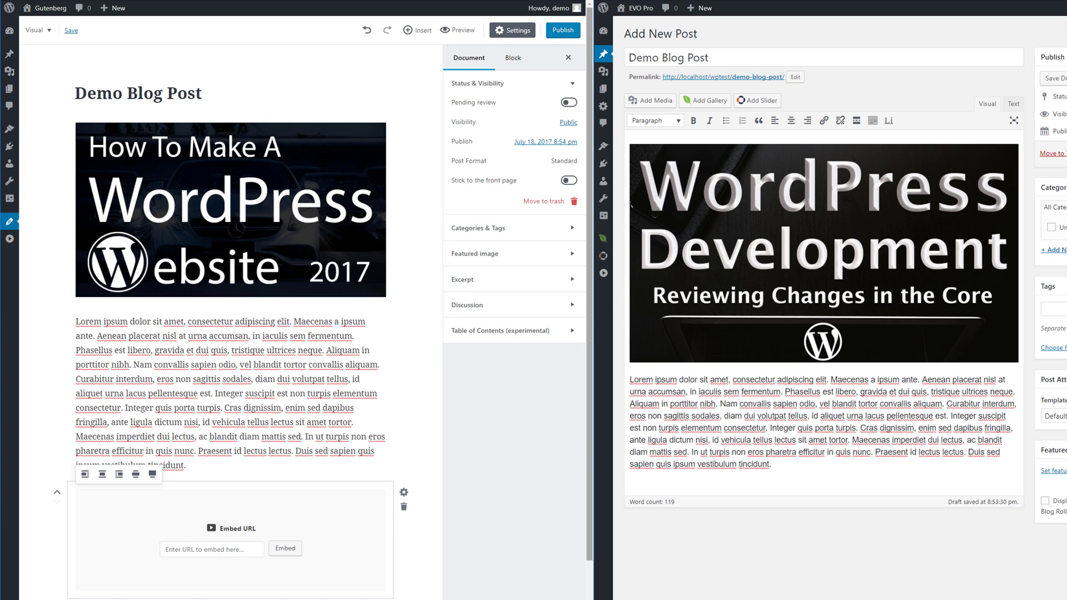
pyautogui.click(218, 548)
pyautogui.write('https://youtu.be/DEelDeGBoBI')
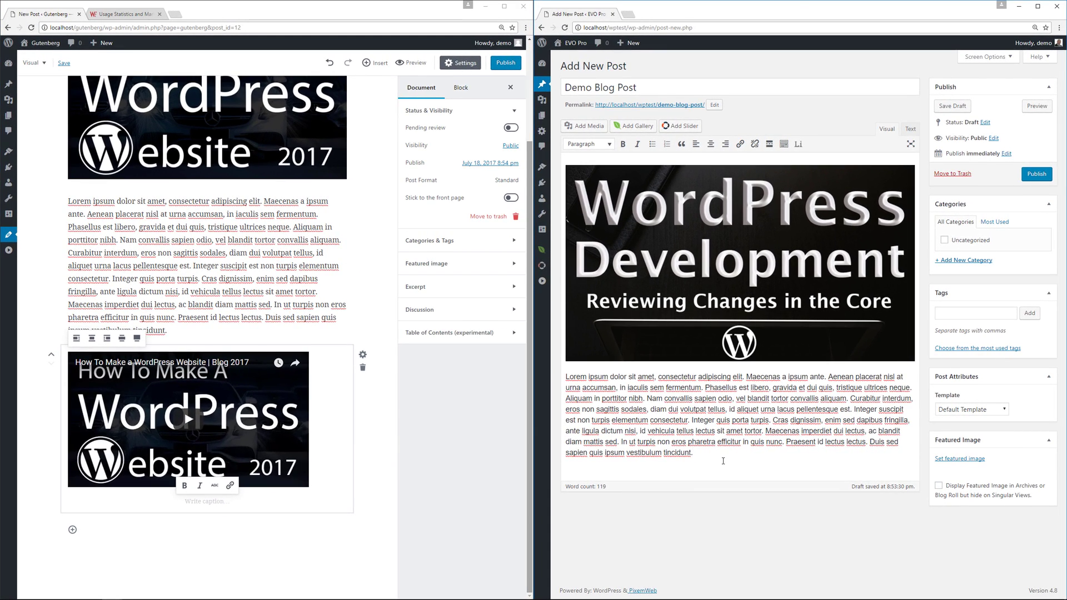
# In the classic editor, paste the same YouTube link on a new line below the text.
pyautogui.click(805, 474)
pyautogui.press('Return')
pyautogui.hotkey('ctrl', 'v')
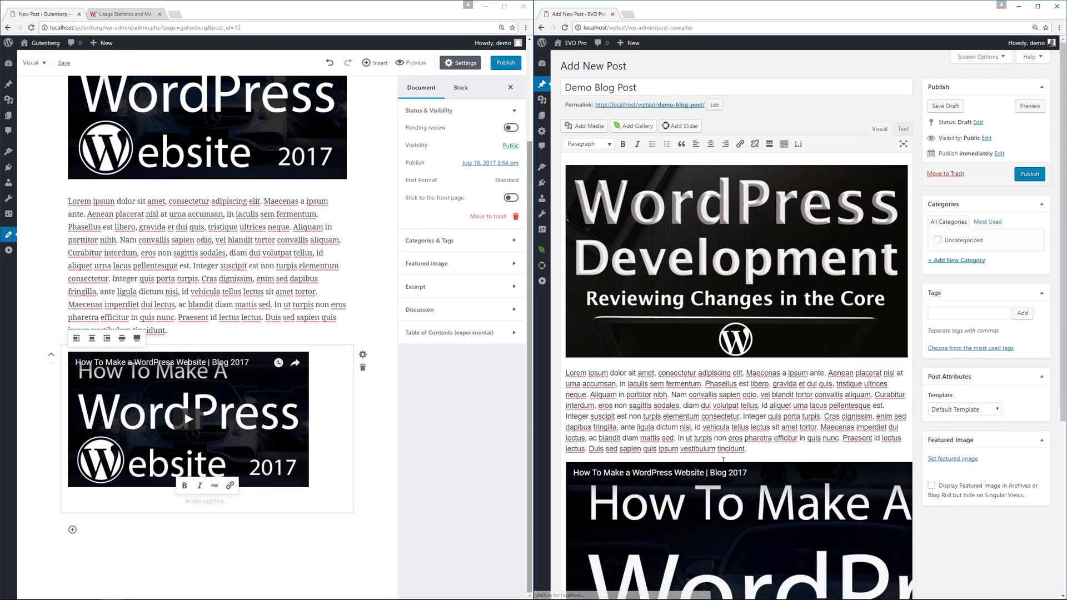
# Save the Gutenberg post, preview it, and scroll the preview to check the video below the text.
pyautogui.click(1029, 106)
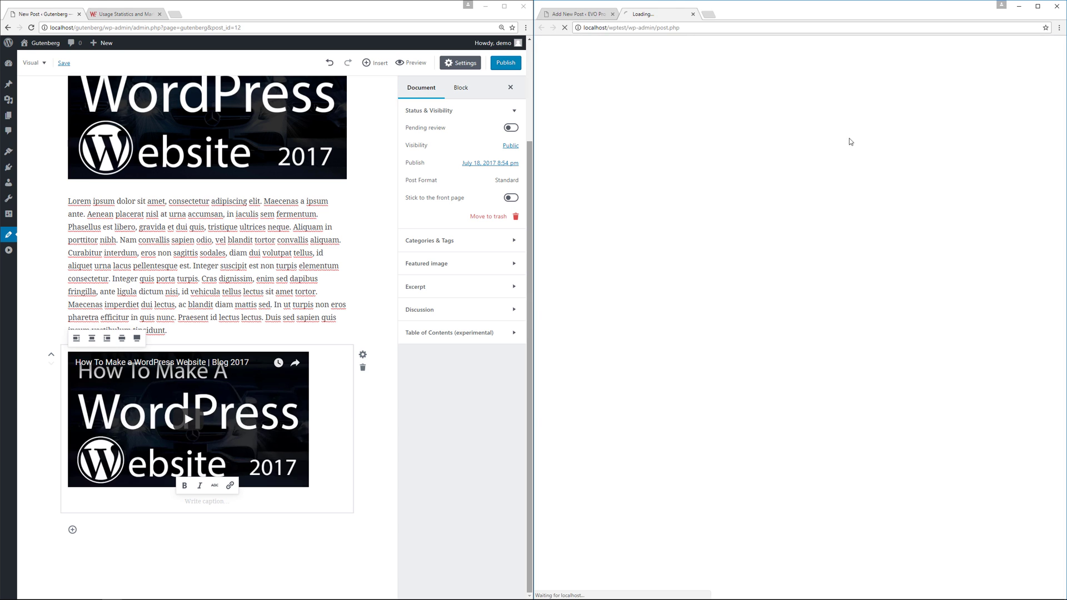
pyautogui.click(65, 63)
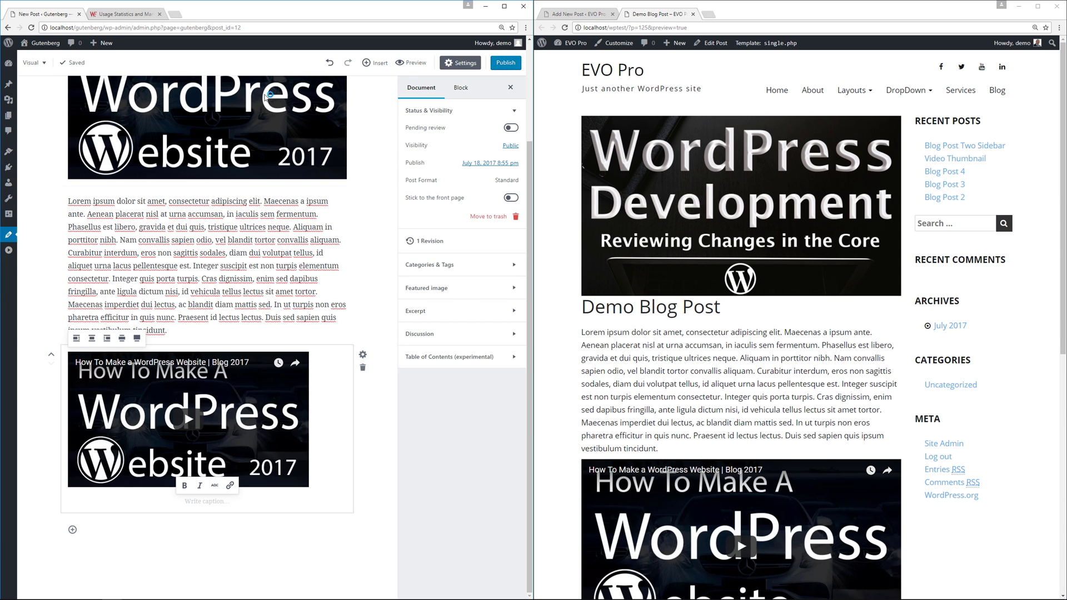
pyautogui.click(411, 64)
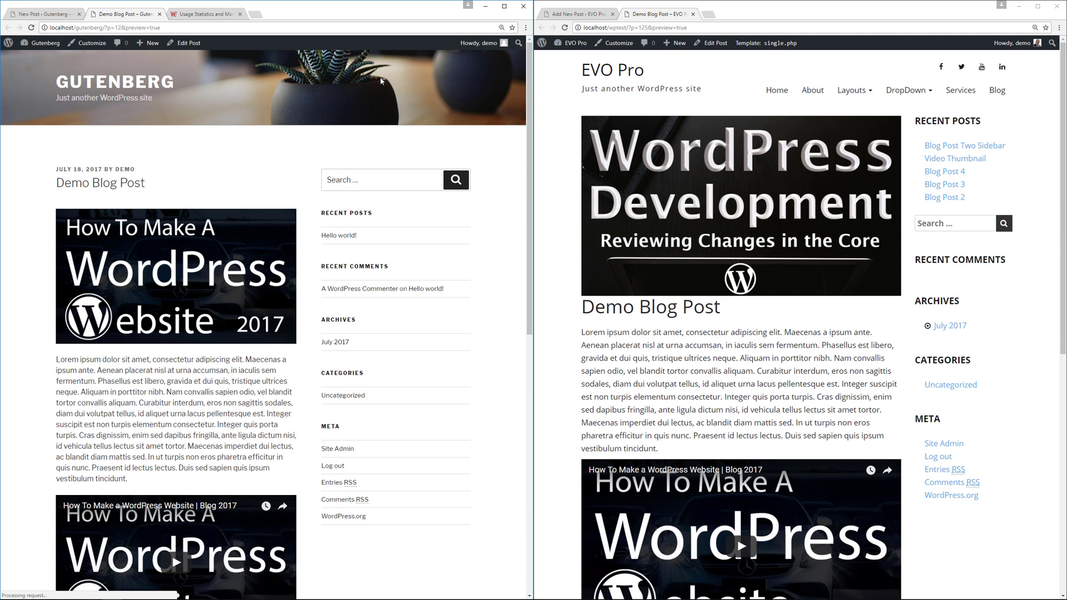
pyautogui.scroll(-3, 248, 225)
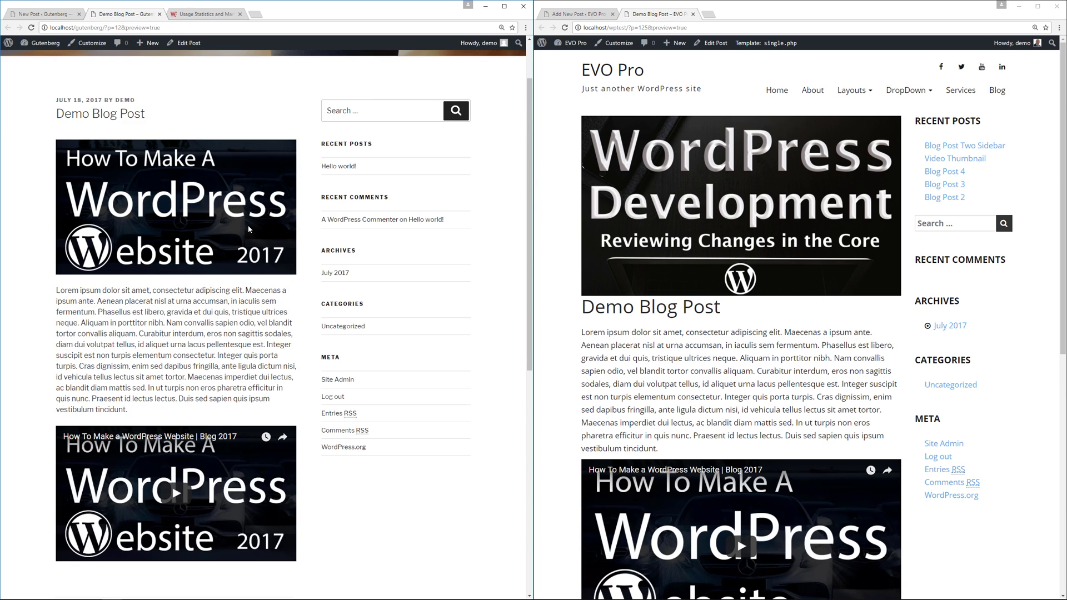
pyautogui.scroll(3, 249, 229)
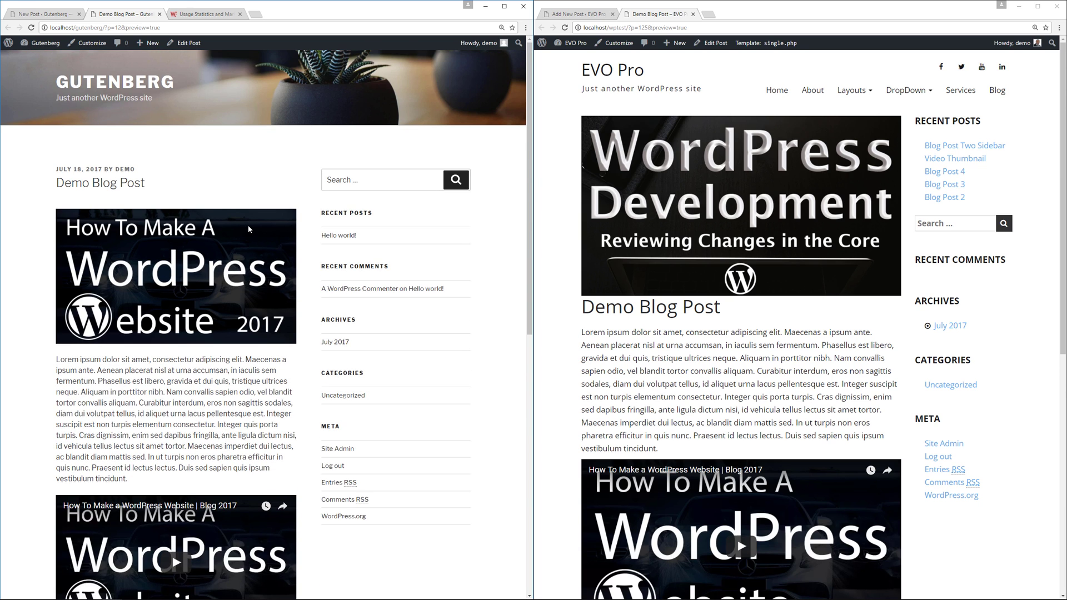
pyautogui.scroll(-1, 248, 229)
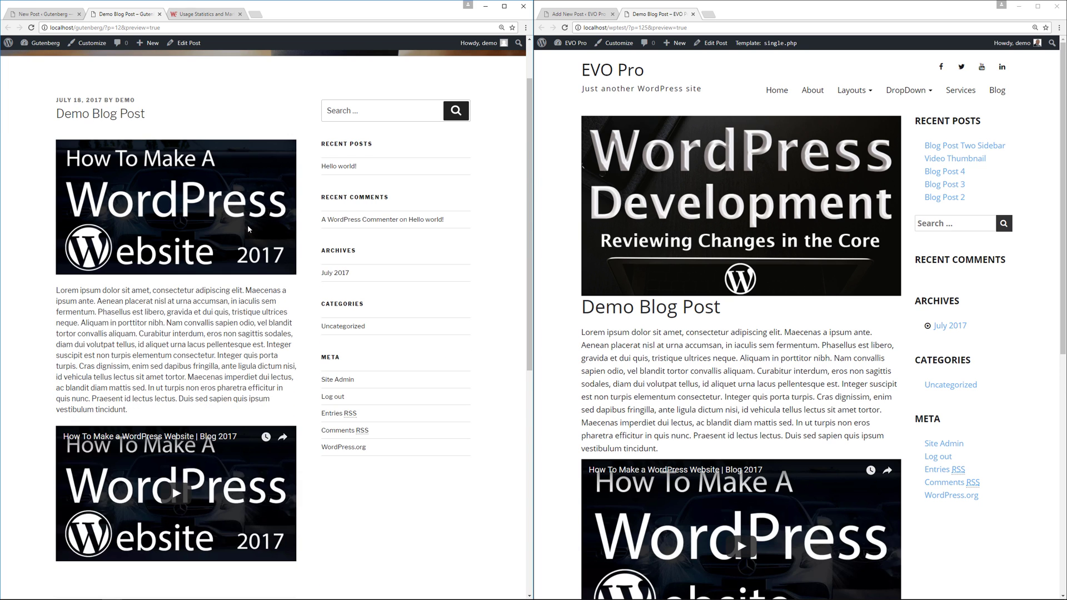
pyautogui.scroll(-1, 248, 229)
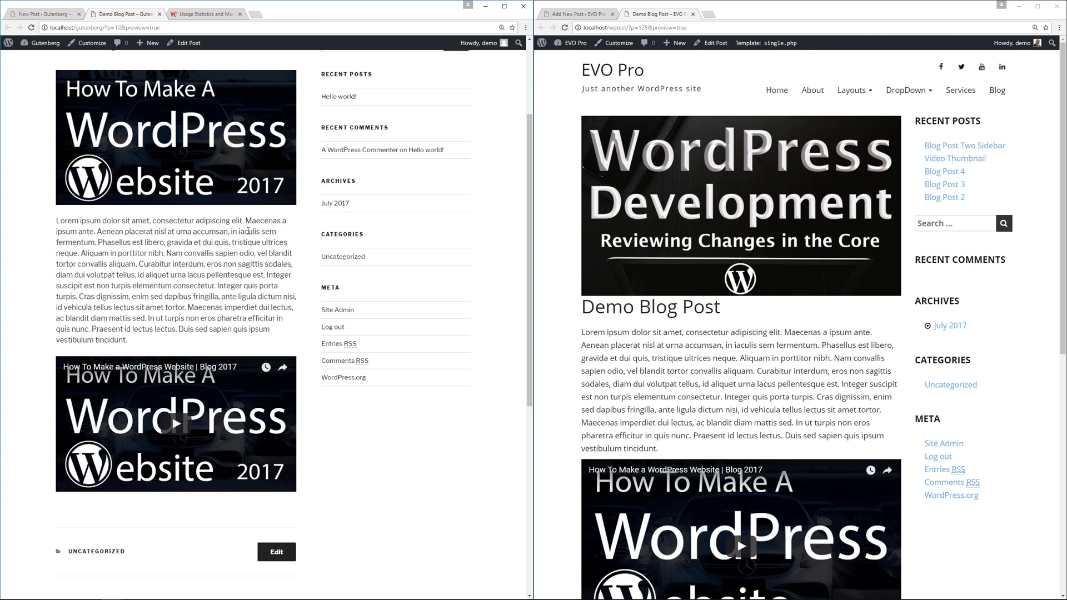
pyautogui.scroll(1, 247, 231)
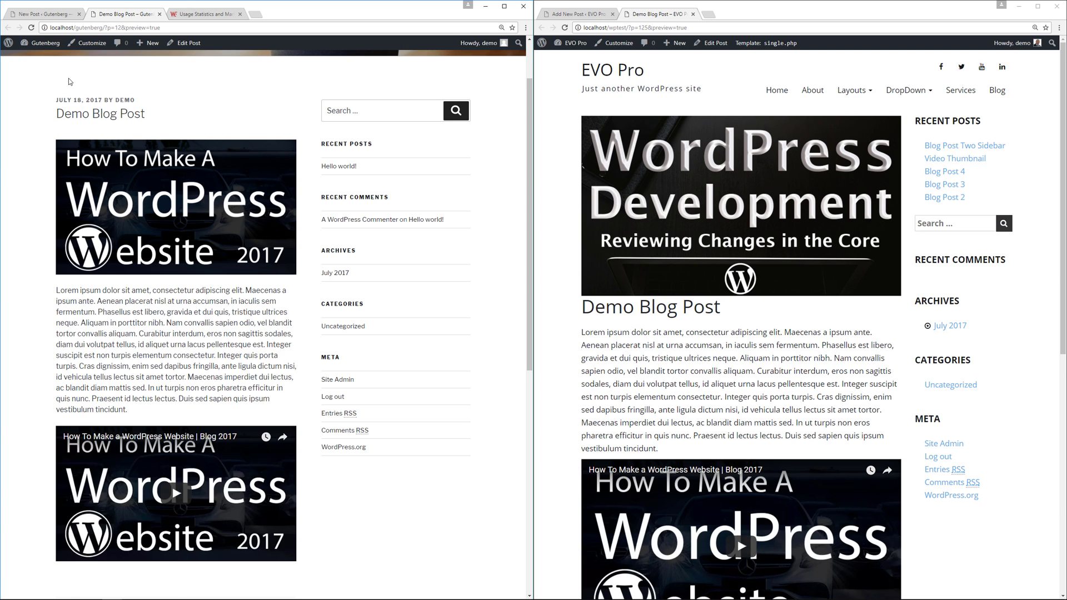
# Close the Gutenberg and classic post previews to return to both editors.
pyautogui.click(160, 14)
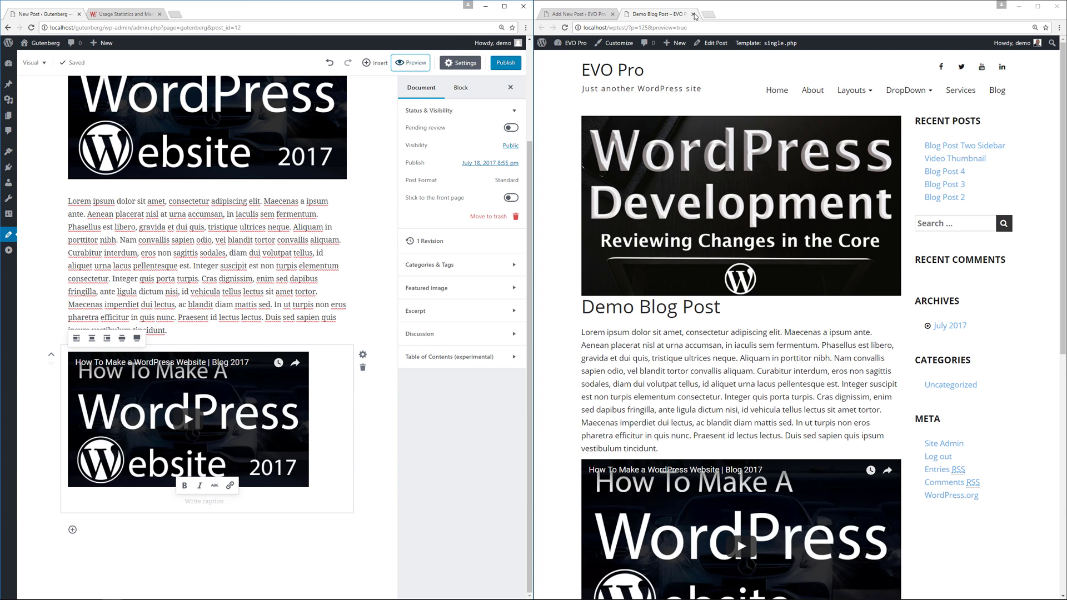
pyautogui.click(693, 14)
pyautogui.scroll(2, 382, 173)
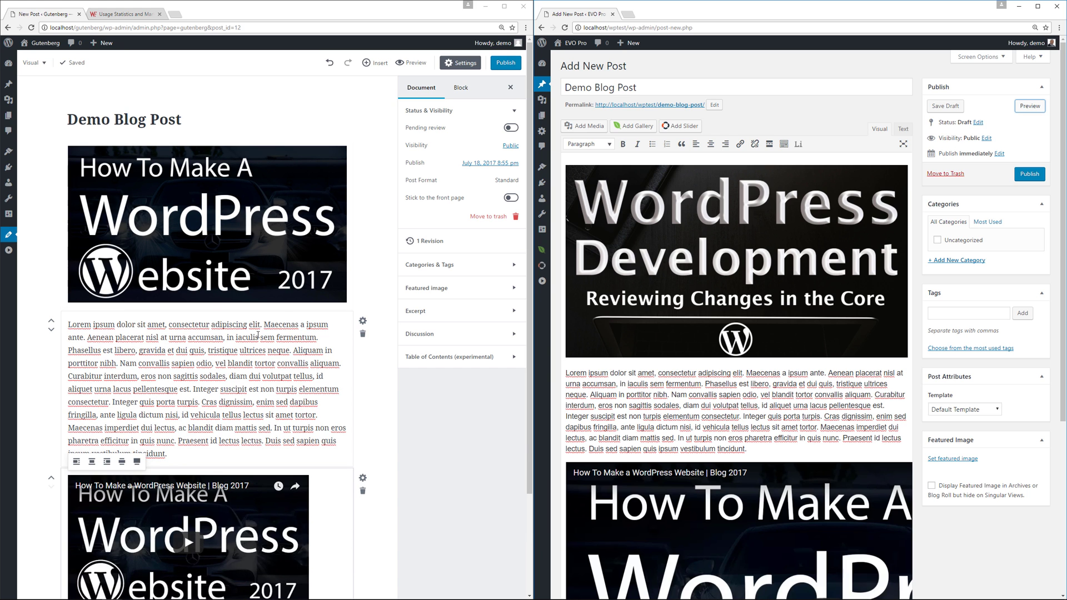
pyautogui.scroll(-2, 248, 350)
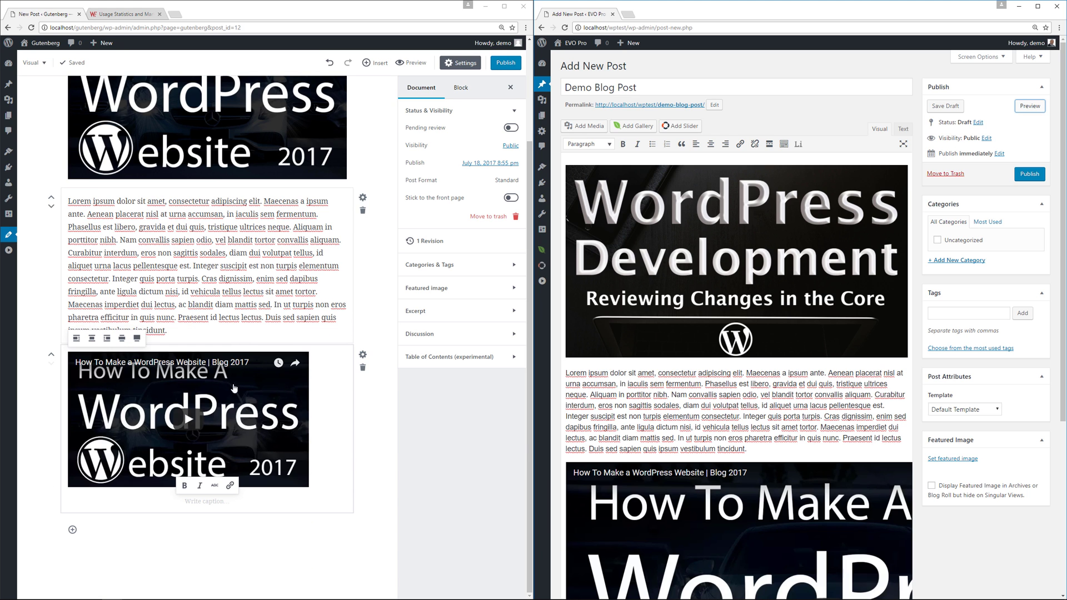
# In Gutenberg, add an Embed block below the first video with the 'Top 10 Programming Languages 2017' link.
pyautogui.click(72, 530)
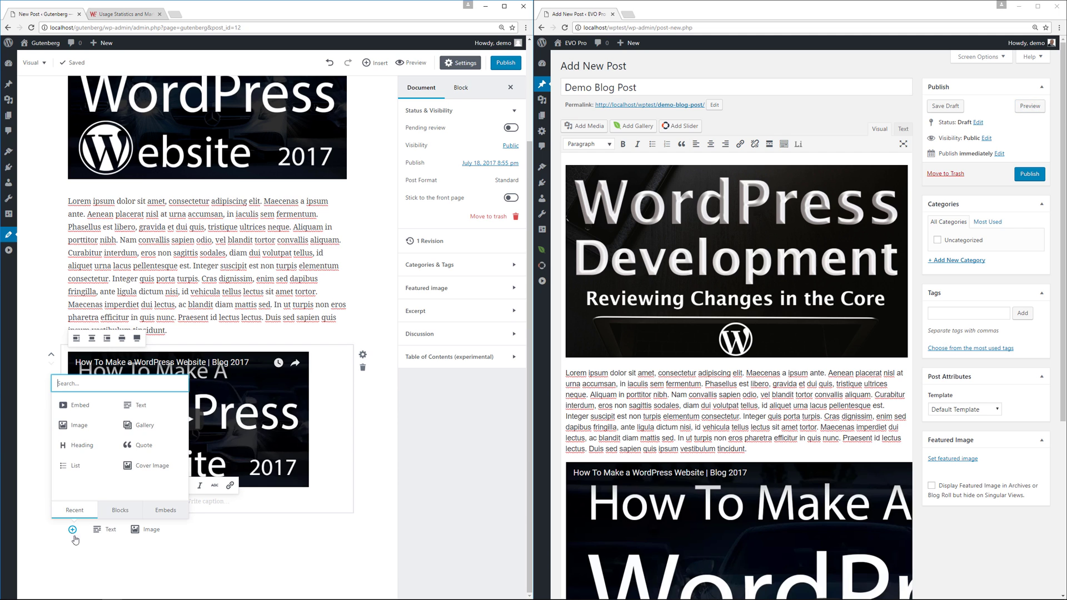
pyautogui.click(165, 510)
pyautogui.click(81, 414)
pyautogui.hotkey('ctrl', 'v')
pyautogui.click(257, 555)
# In the classic post, paste the Top 10 video link below the first video.
pyautogui.scroll(-5, 813, 503)
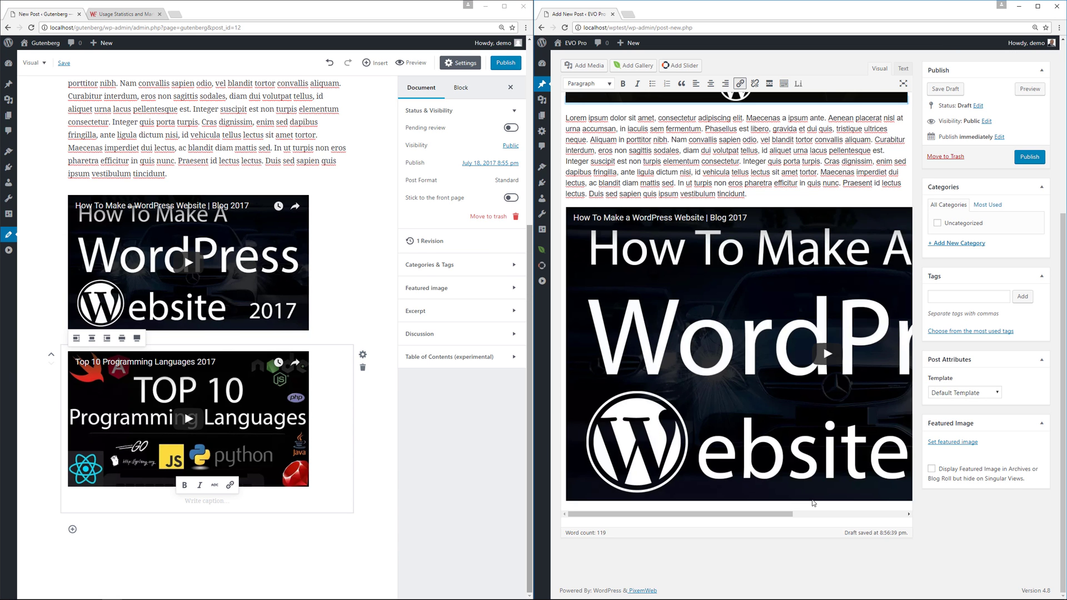
pyautogui.click(813, 503)
pyautogui.hotkey('ctrl', 'v')
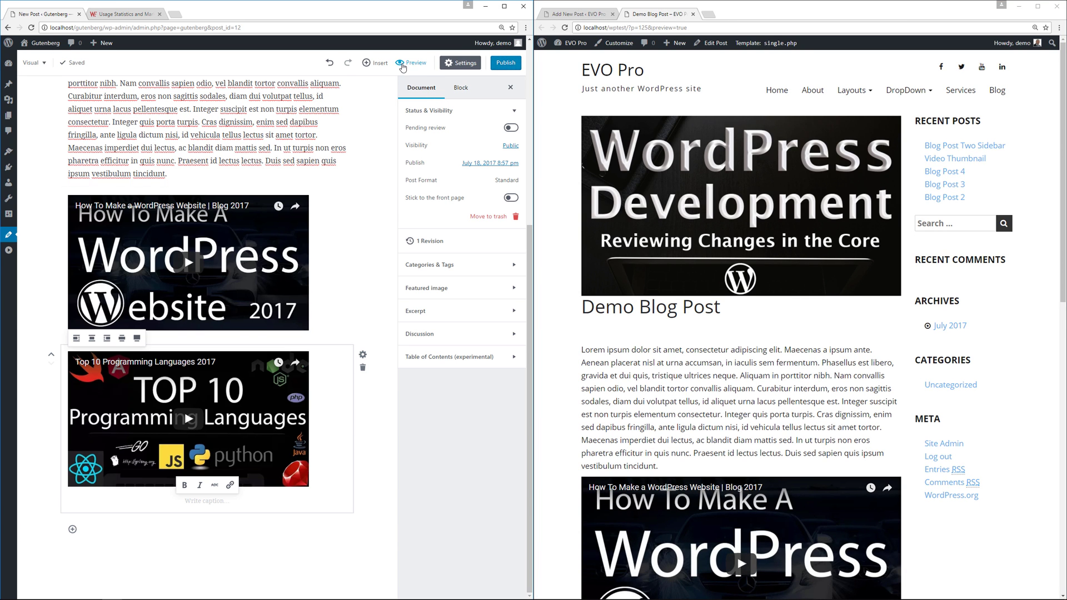
# Preview the Gutenberg post, scroll through both videos, then close the classic site's preview.
pyautogui.click(403, 64)
pyautogui.scroll(-5, 444, 366)
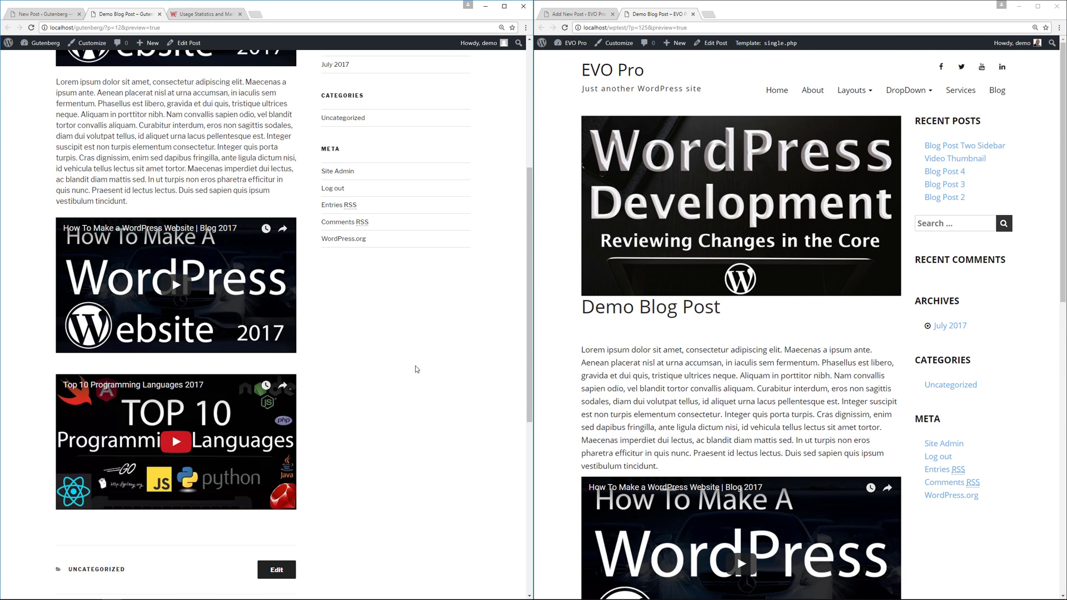
pyautogui.scroll(-7, 551, 376)
pyautogui.press('Home')
pyautogui.scroll(4, 552, 376)
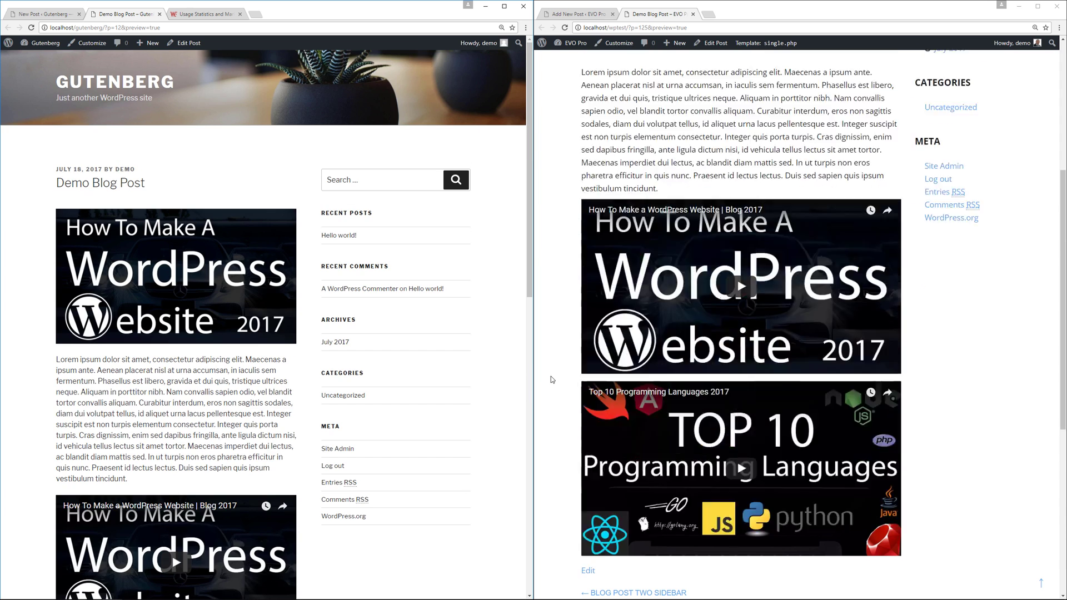
pyautogui.scroll(5, 552, 376)
pyautogui.click(693, 14)
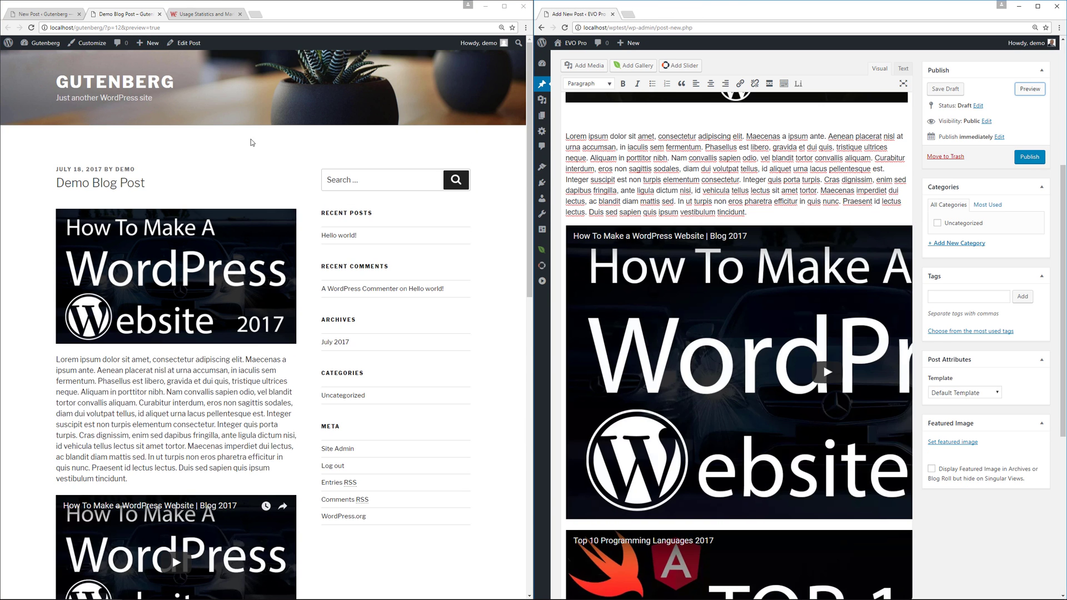
# Close the extra Demo Blog Post tab and maximize the Gutenberg editor window.
pyautogui.click(158, 14)
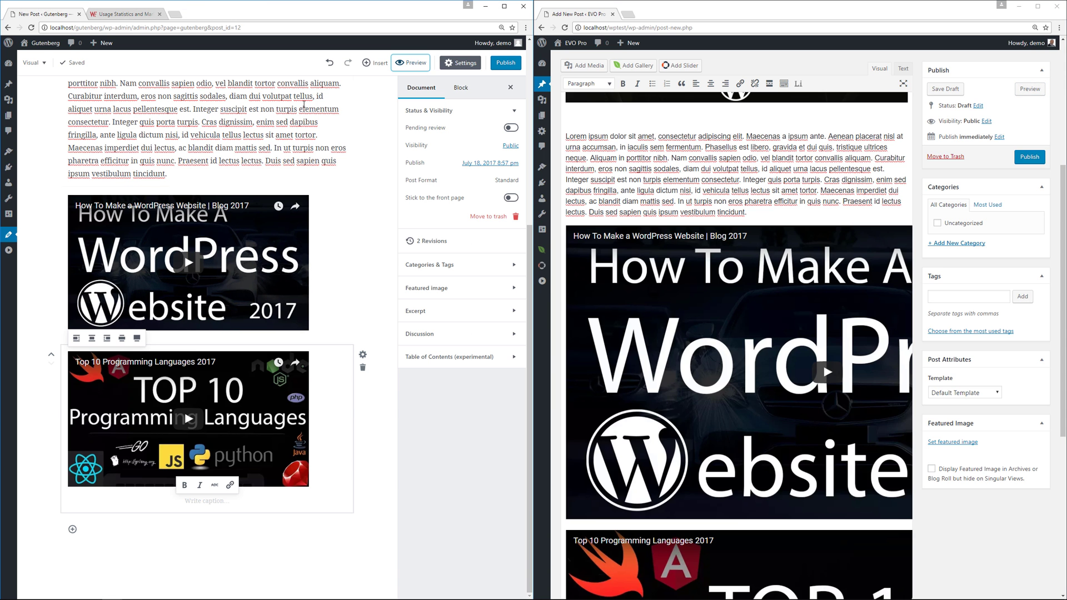
pyautogui.click(506, 6)
pyautogui.scroll(5, 149, 340)
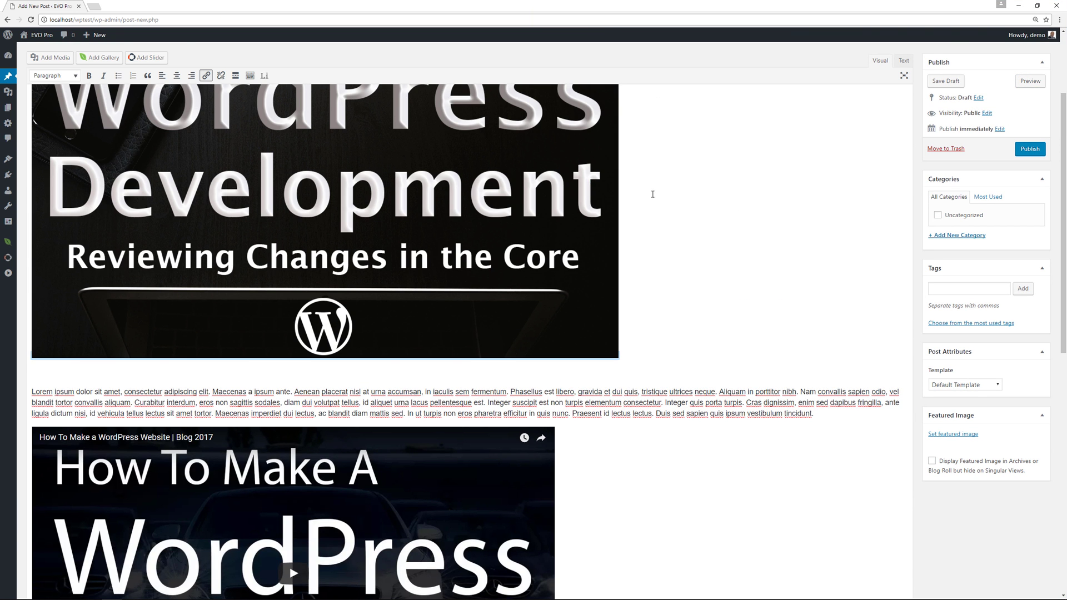
pyautogui.scroll(3, 801, 227)
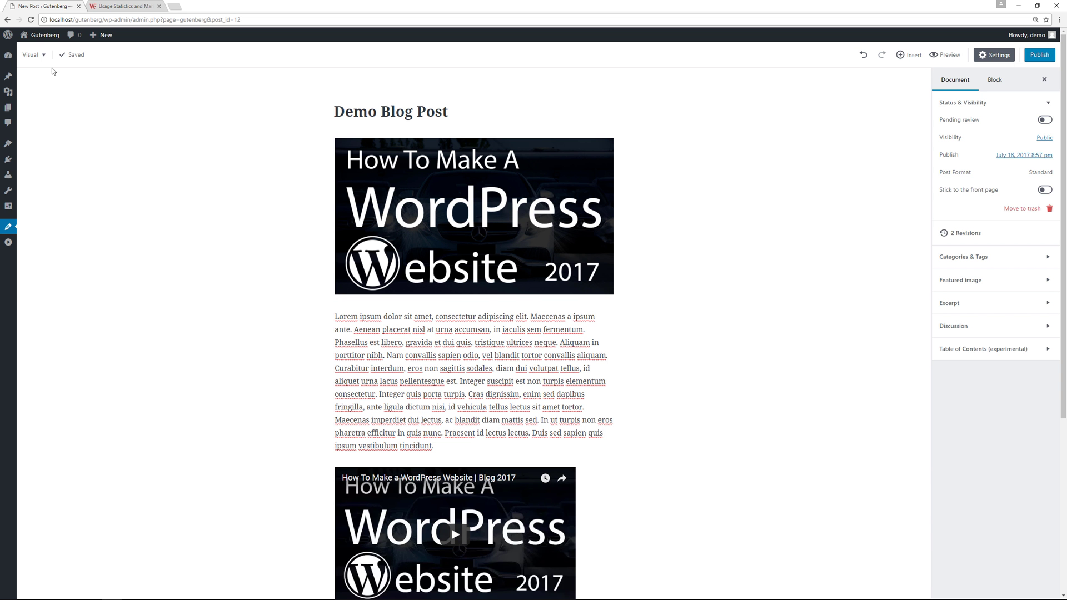
# Switch the Gutenberg post to Text view to inspect its HTML, then back to Visual.
pyautogui.click(37, 55)
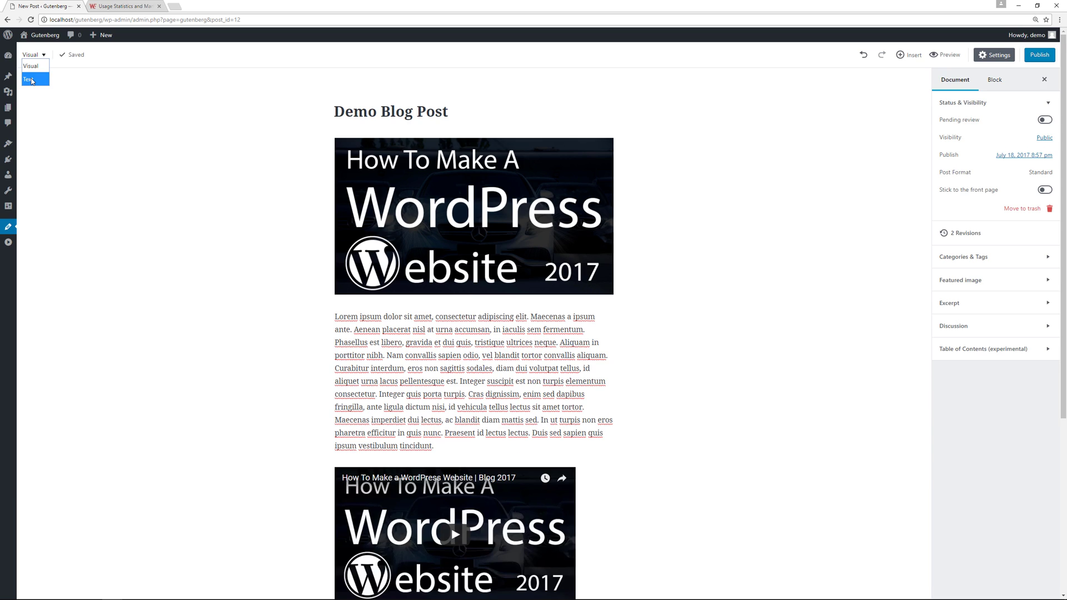
pyautogui.click(31, 81)
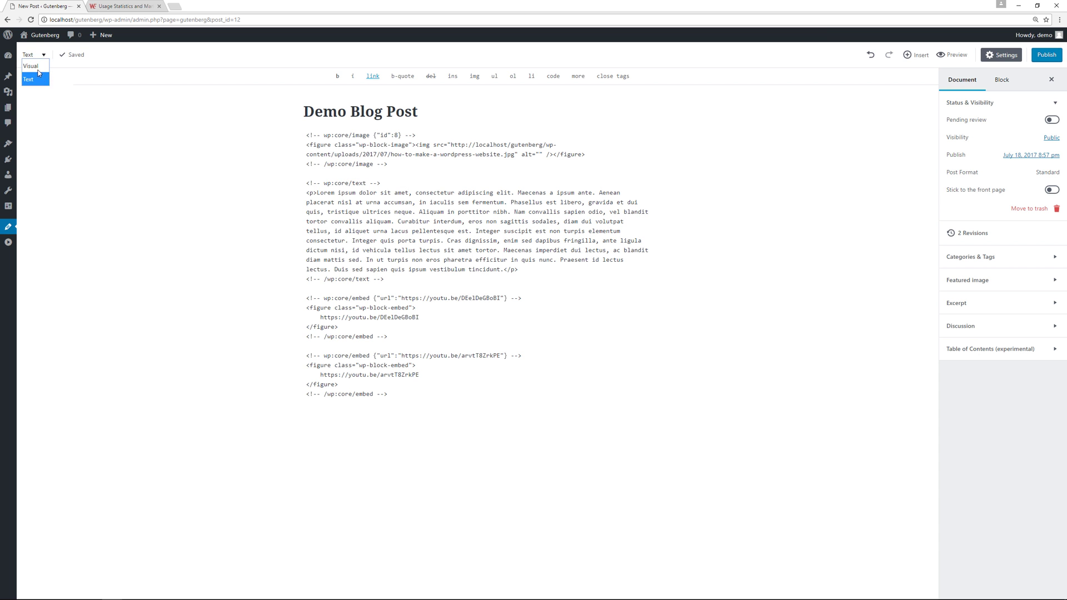
pyautogui.click(38, 70)
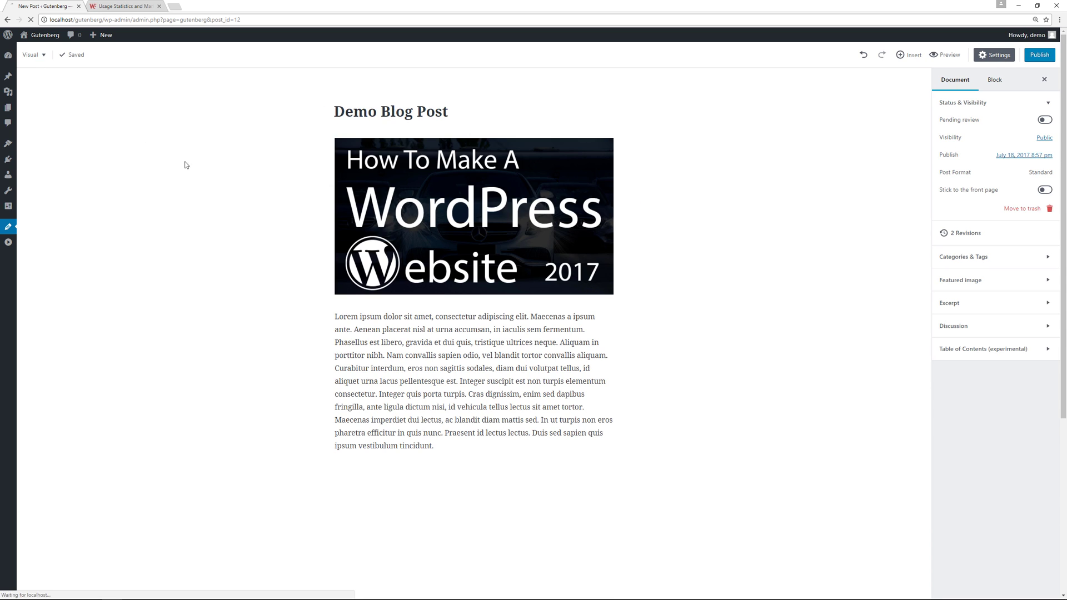
# Publish Demo Blog Post on the Gutenberg site, confirming, and the classic site, then open the Gutenberg Dashboard.
pyautogui.click(1041, 57)
pyautogui.click(566, 74)
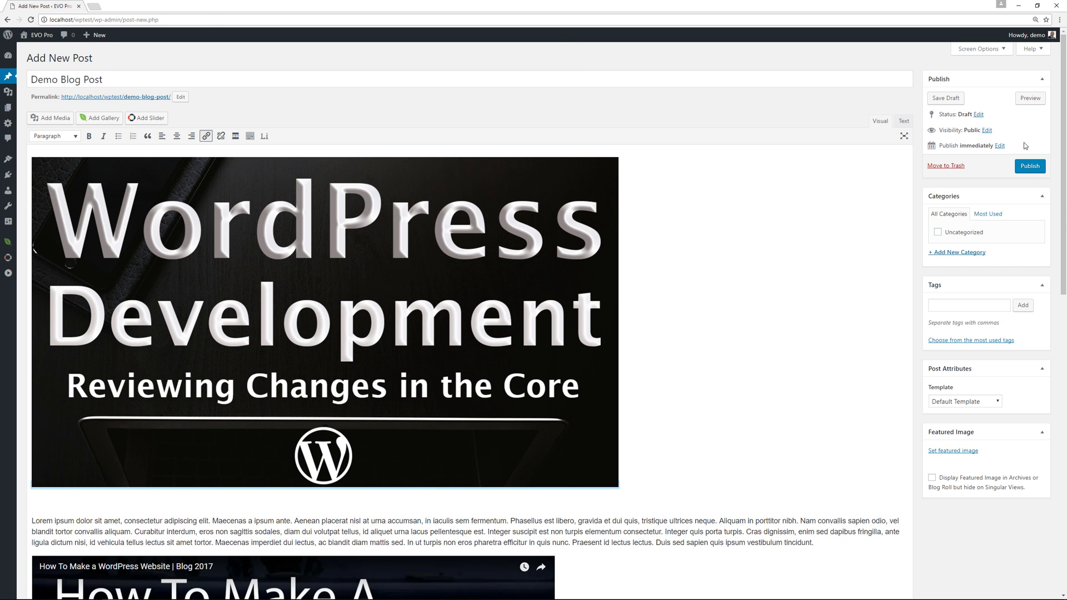
pyautogui.click(1030, 168)
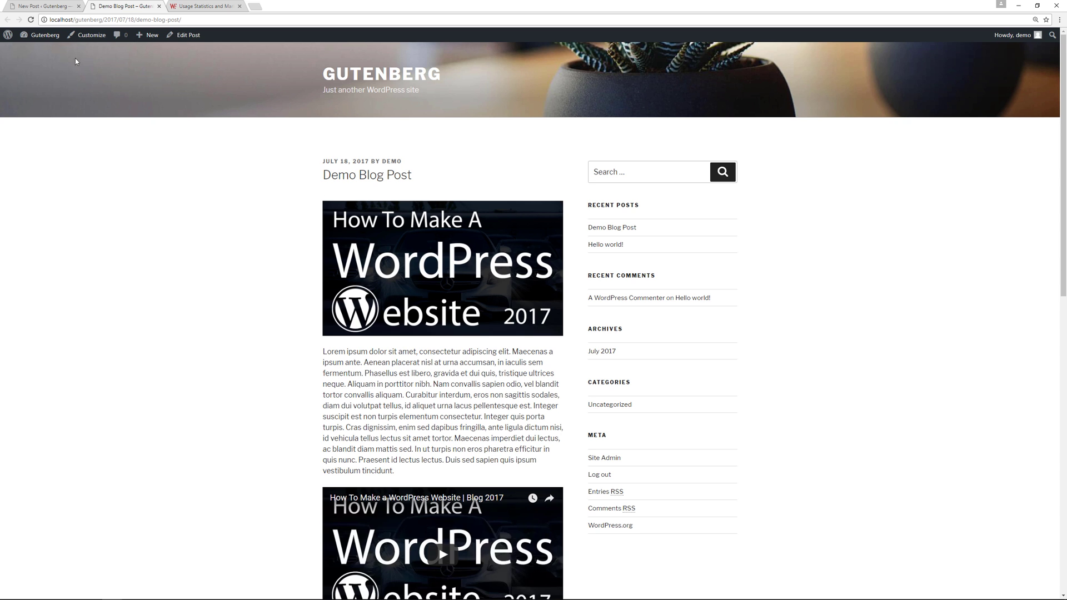
pyautogui.click(42, 51)
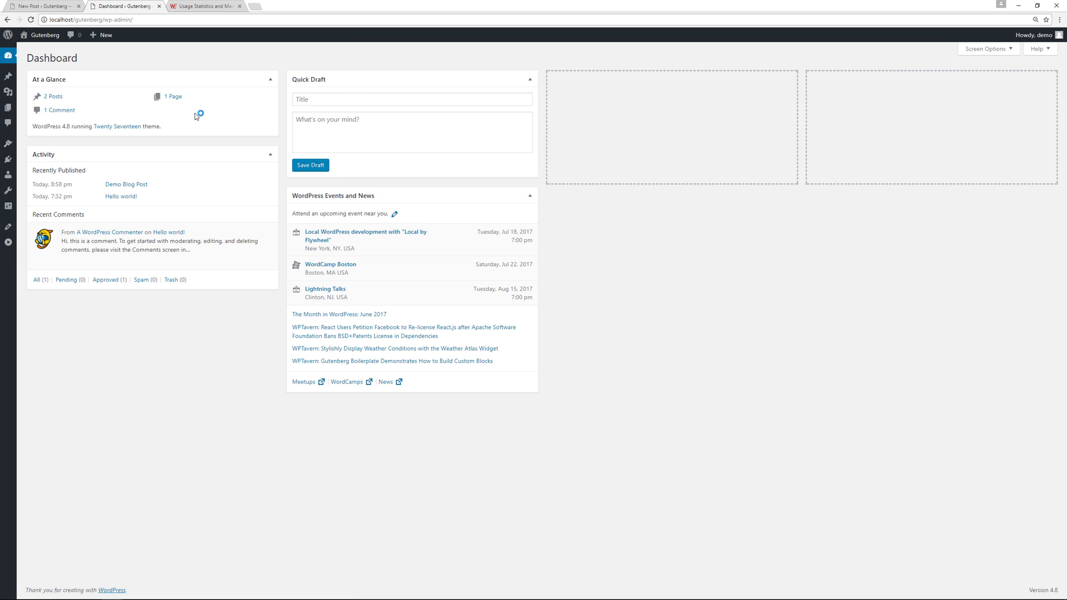
# Expand the admin sidebar, open Demo Blog Post from All Posts in the classic edit screen, then return to All Posts.
pyautogui.click(8, 243)
pyautogui.moveTo(51, 262)
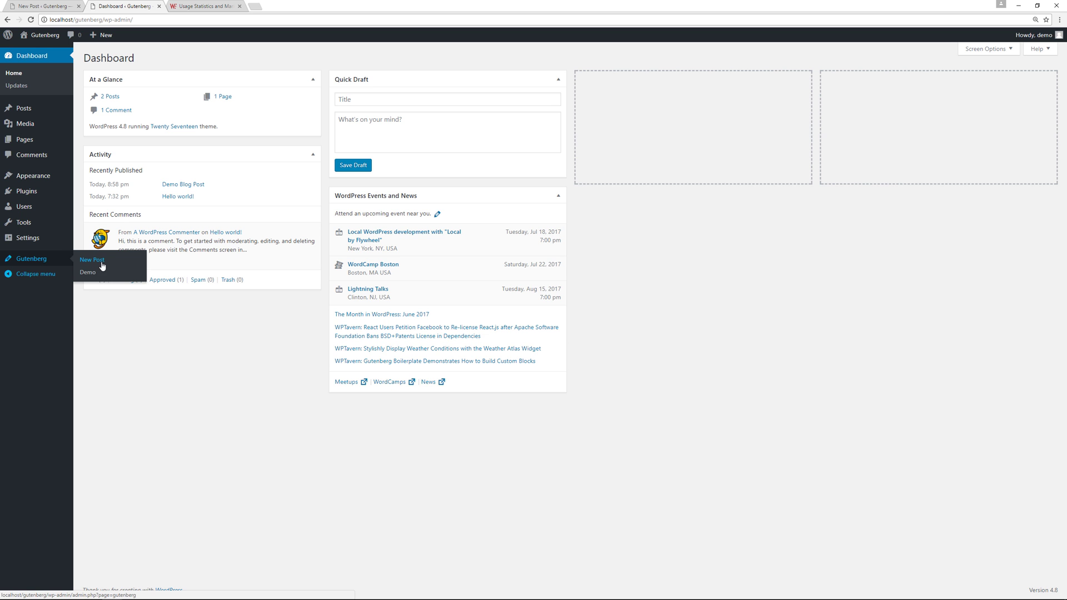
pyautogui.moveTo(33, 110)
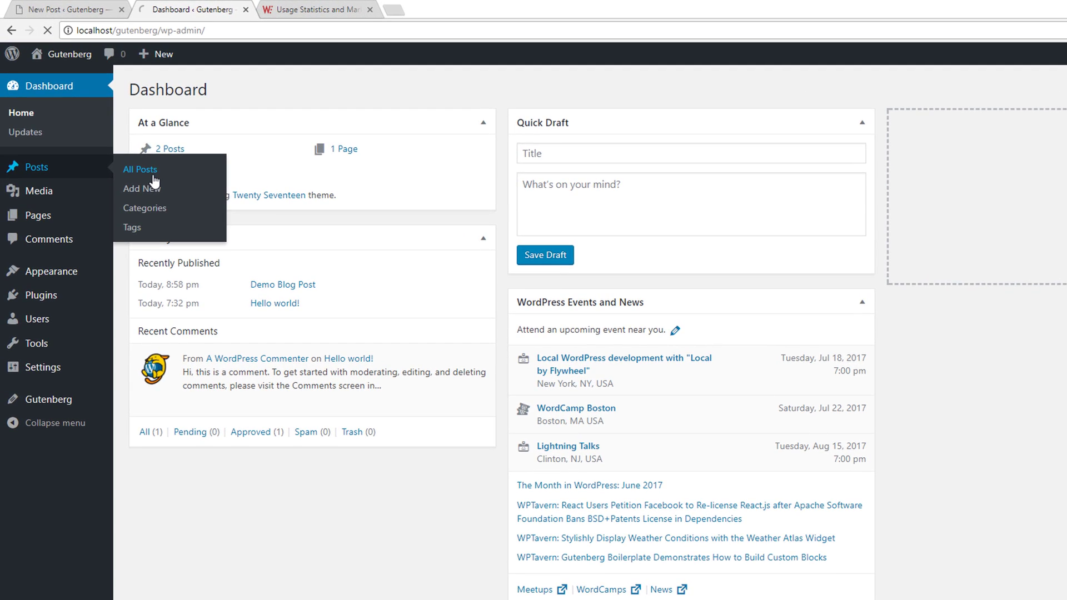
pyautogui.click(129, 144)
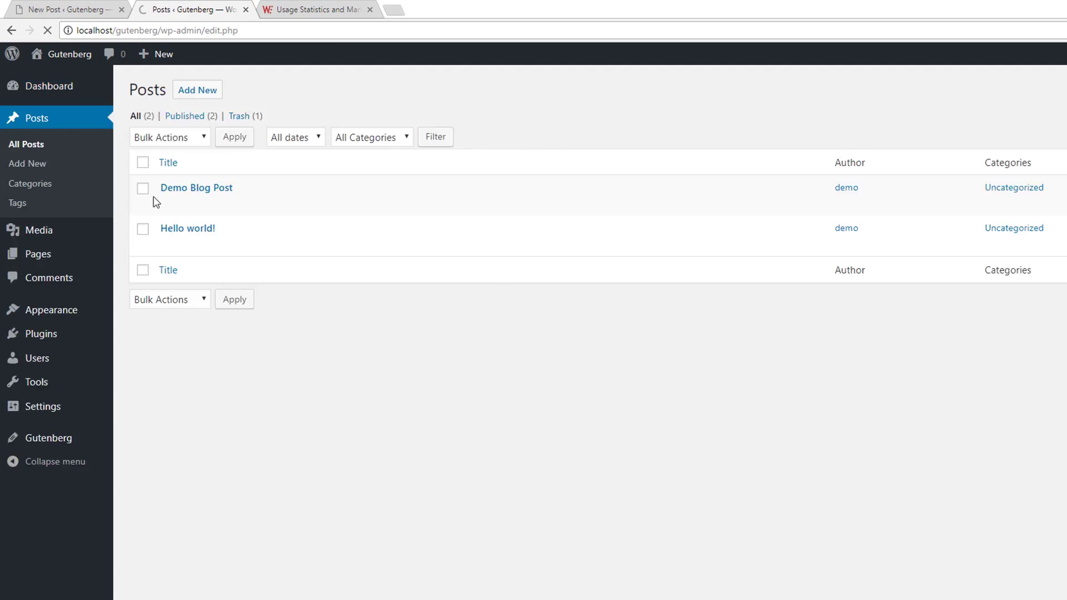
pyautogui.click(169, 205)
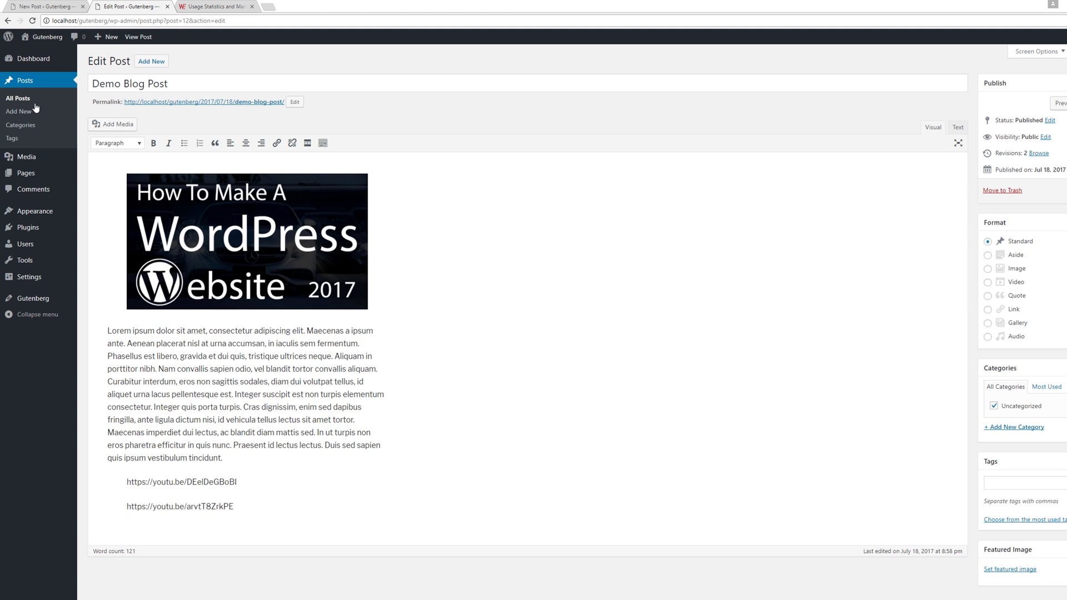
pyautogui.click(22, 99)
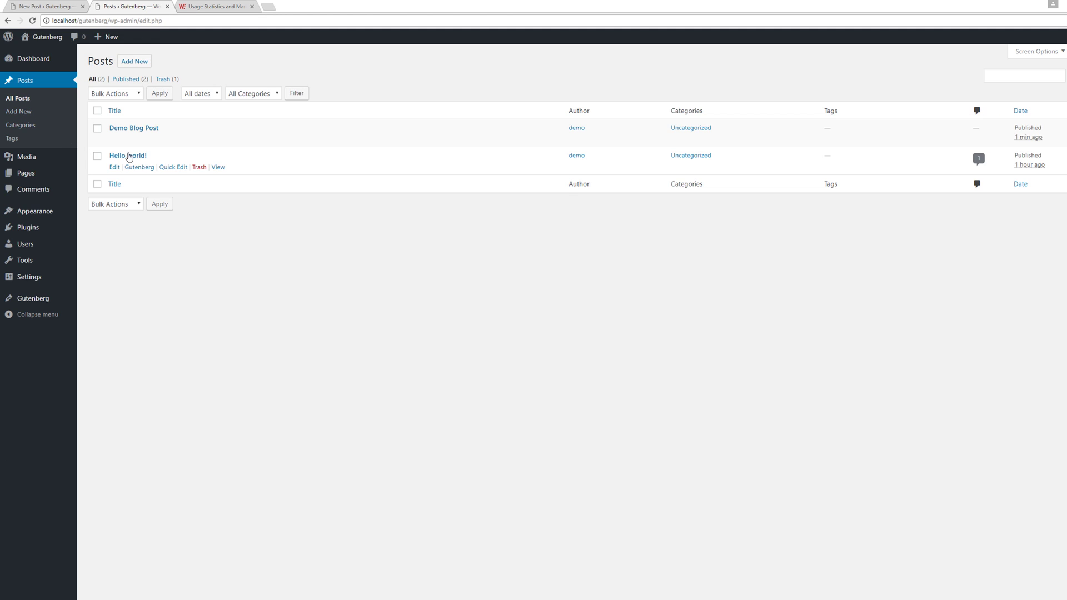
# Open Demo Blog Post in Gutenberg and move the Top 10 video up twice, above the Lorem paragraph.
pyautogui.click(139, 140)
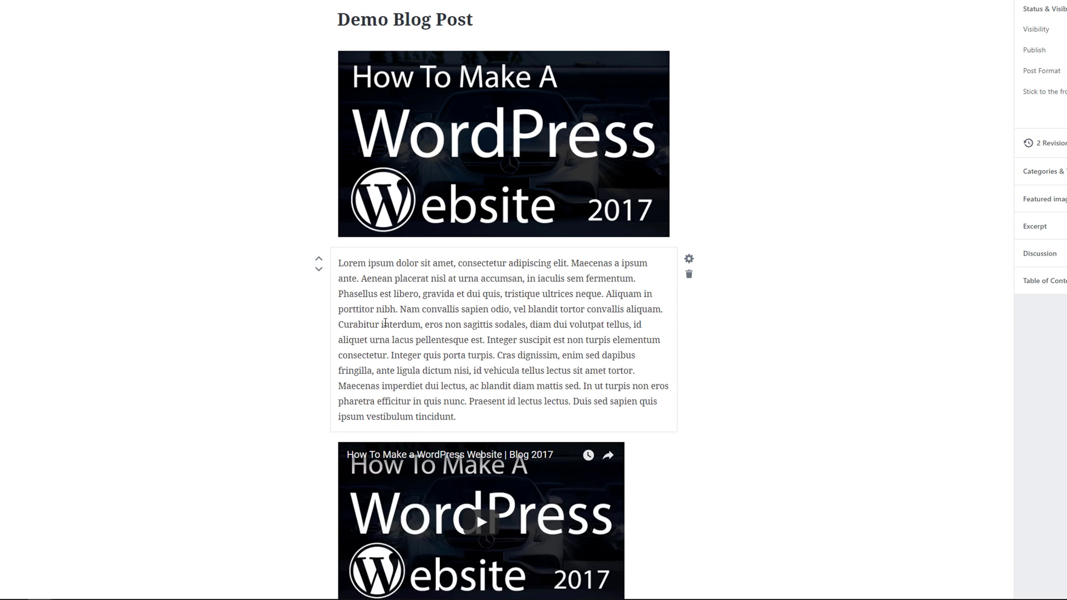
pyautogui.scroll(-2, 385, 323)
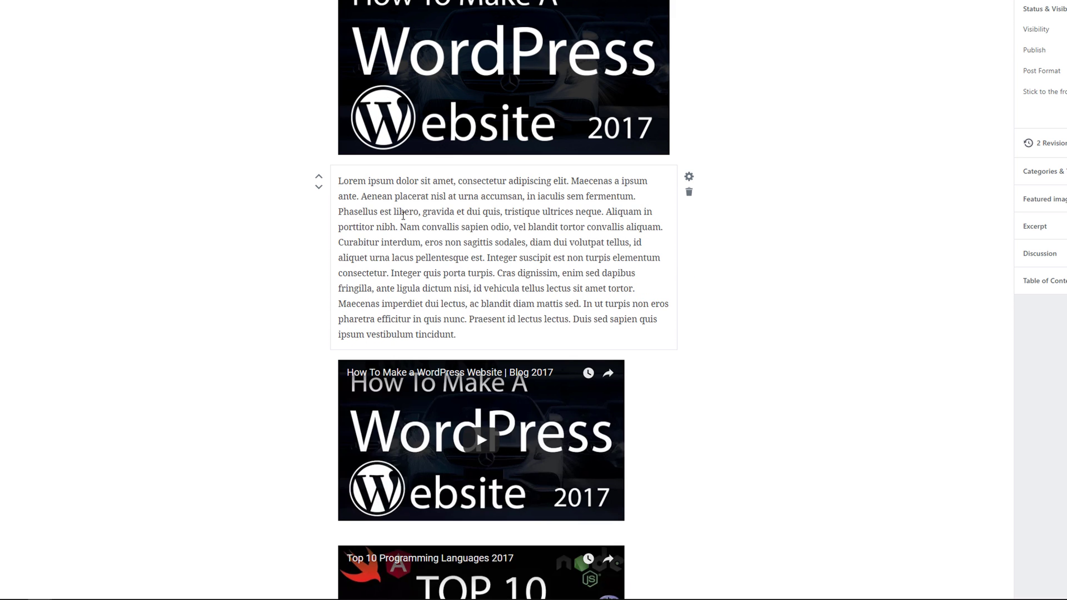
pyautogui.scroll(-5, 476, 429)
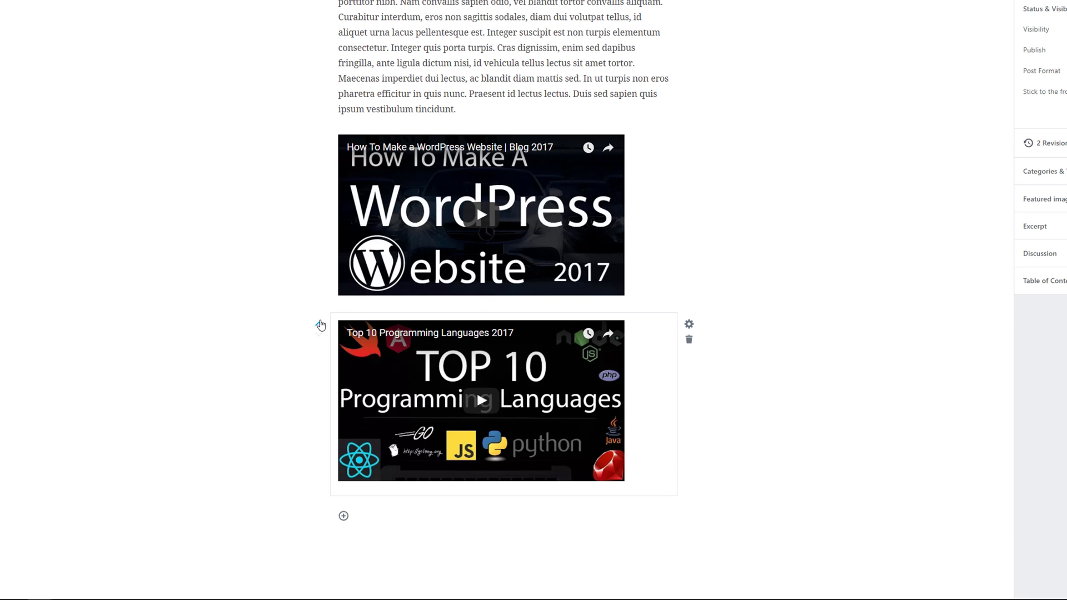
pyautogui.click(320, 324)
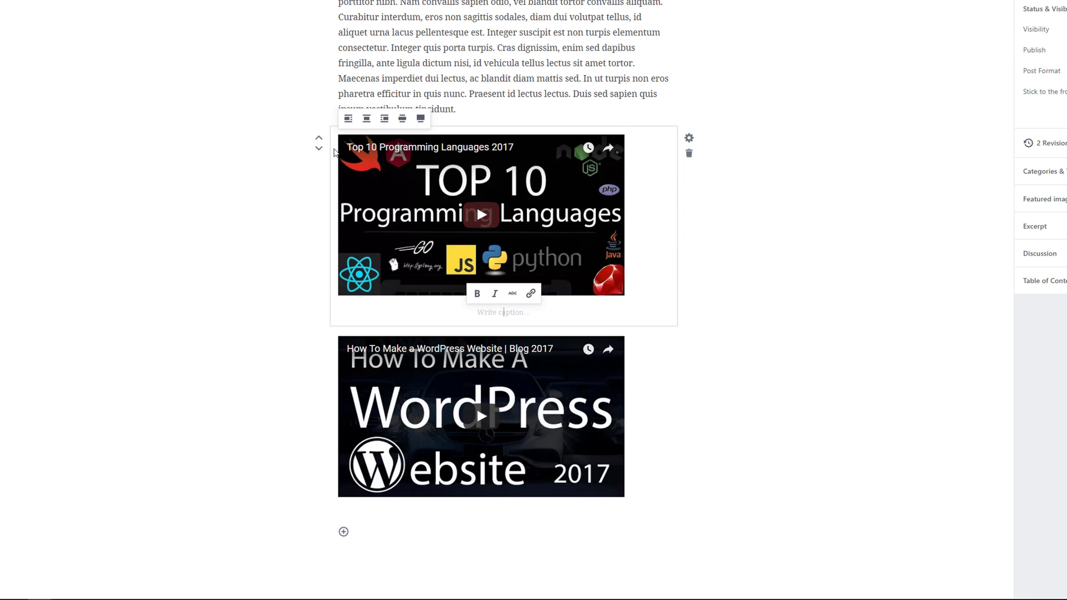
pyautogui.click(319, 139)
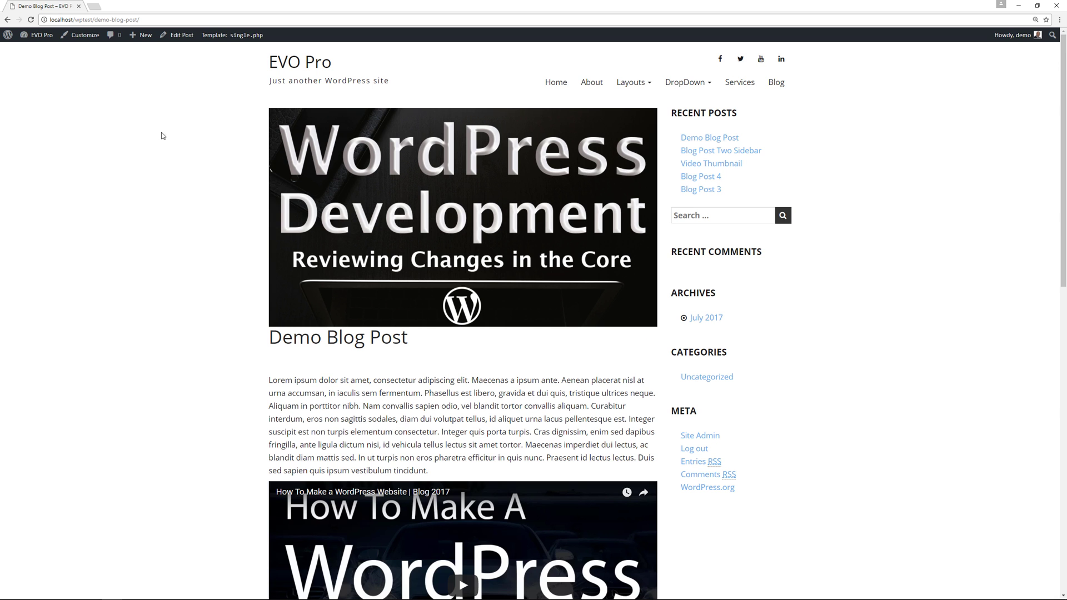
# Open the EVO Pro post for editing and look over its Lorem paragraph text.
pyautogui.click(177, 35)
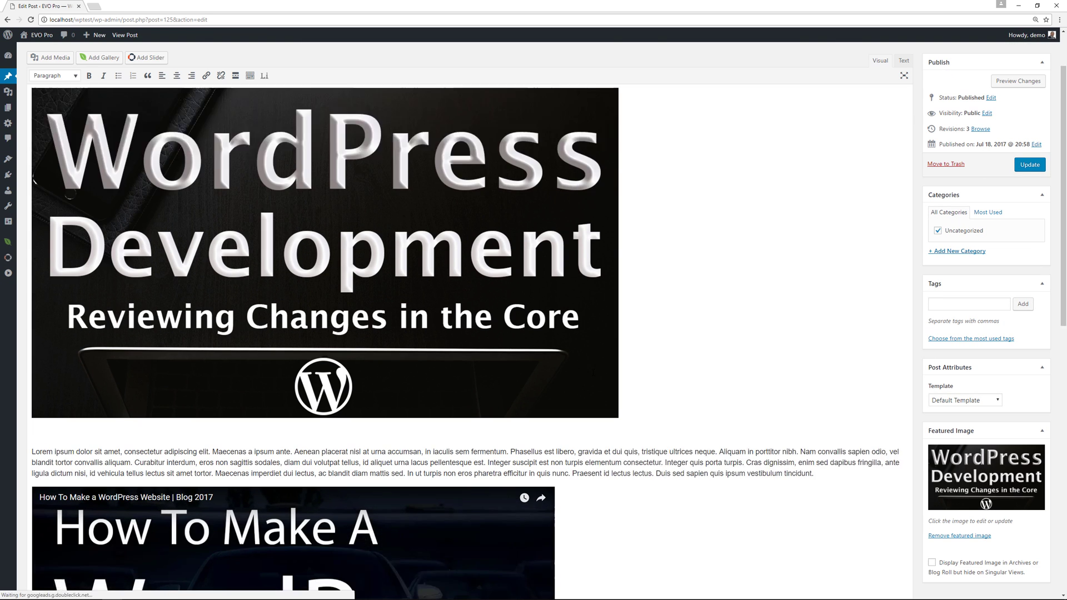
pyautogui.scroll(-3, 858, 385)
pyautogui.moveTo(32, 313); pyautogui.dragTo(807, 330)
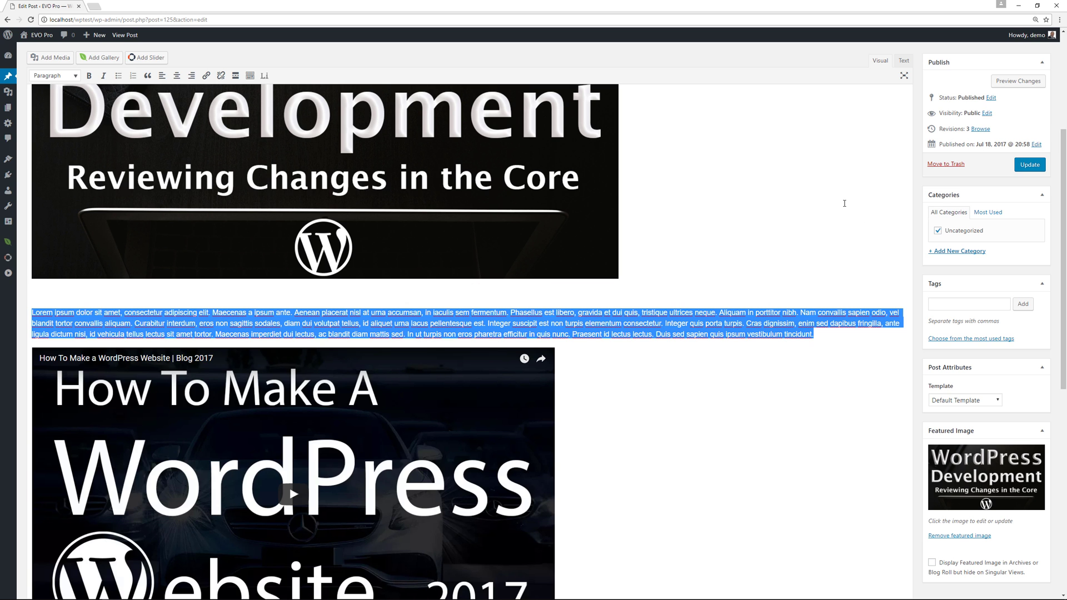
pyautogui.click(732, 158)
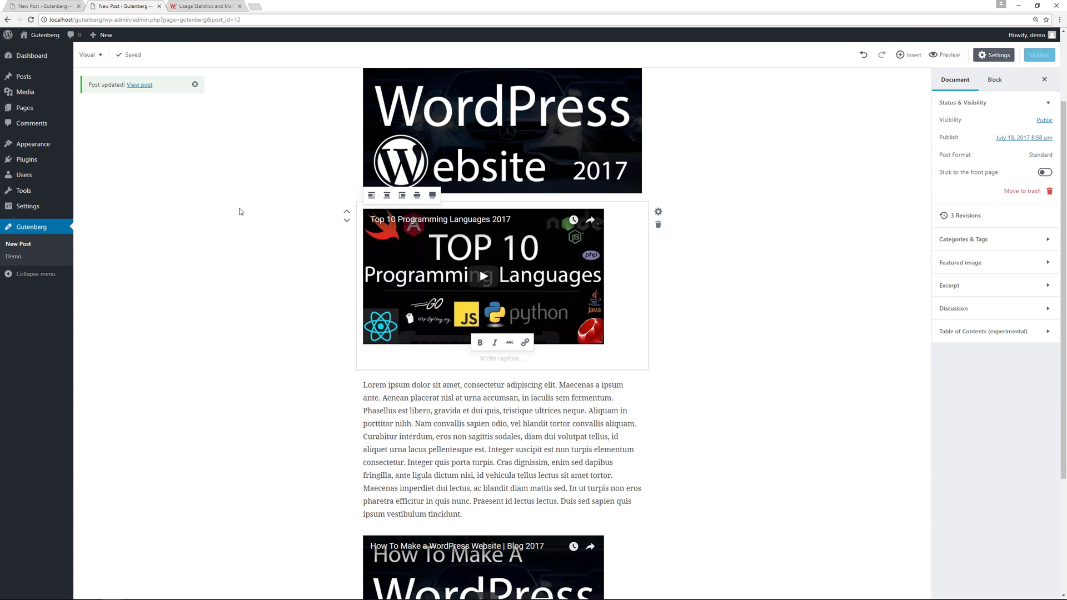
# Move the Top 10 video down to last and the WordPress video up above the Lorem paragraph.
pyautogui.click(347, 221)
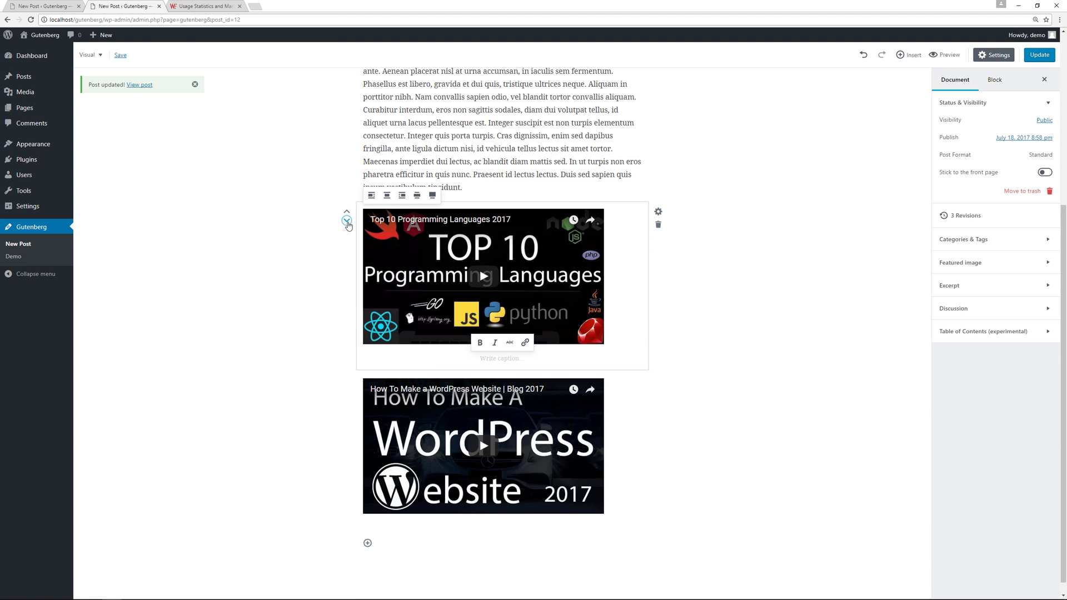
pyautogui.click(347, 222)
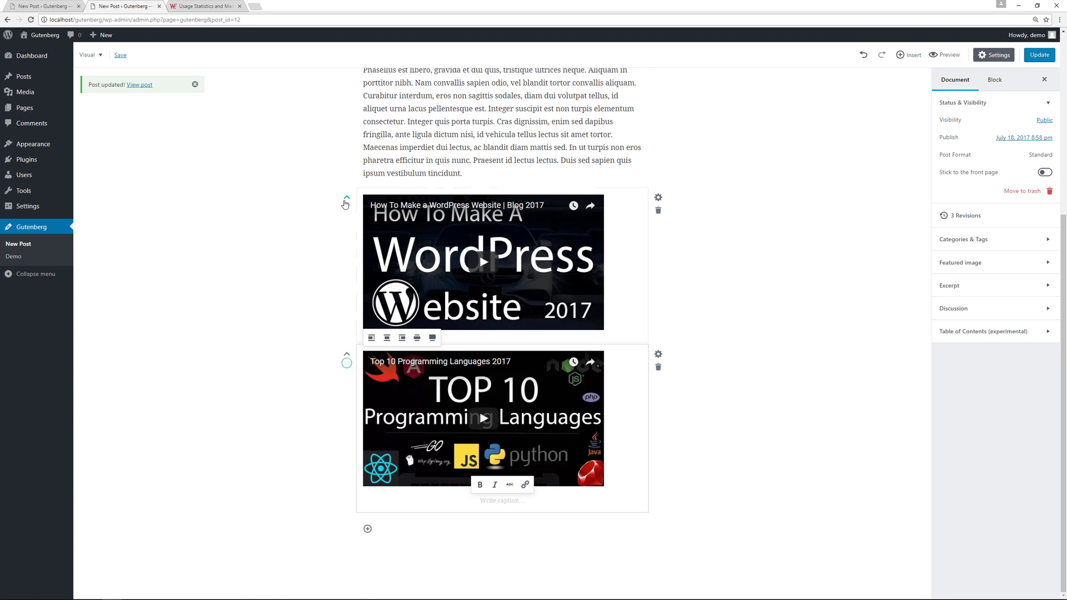
pyautogui.click(347, 199)
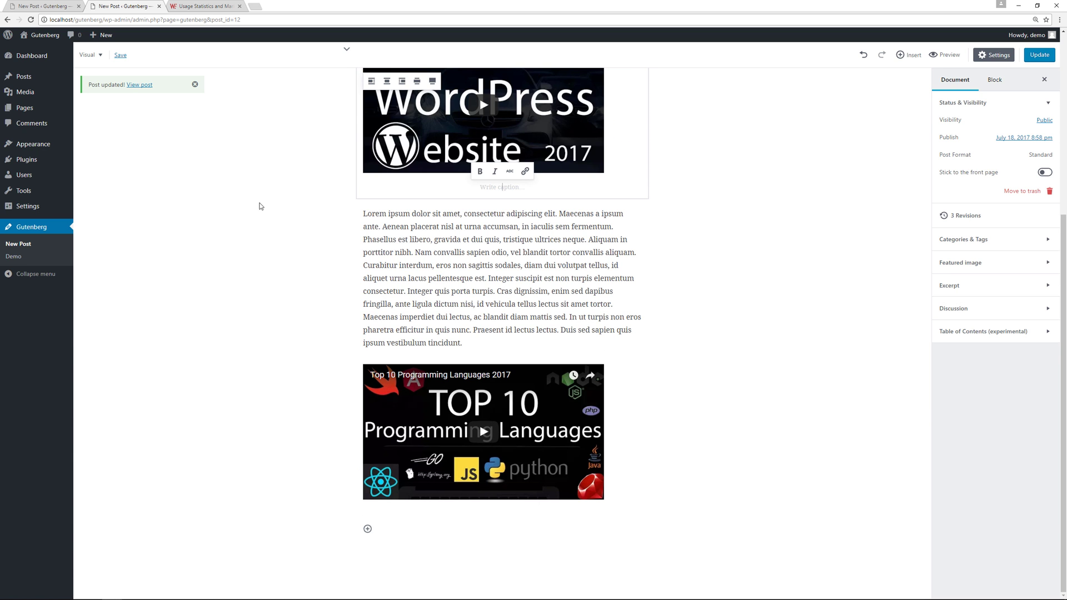